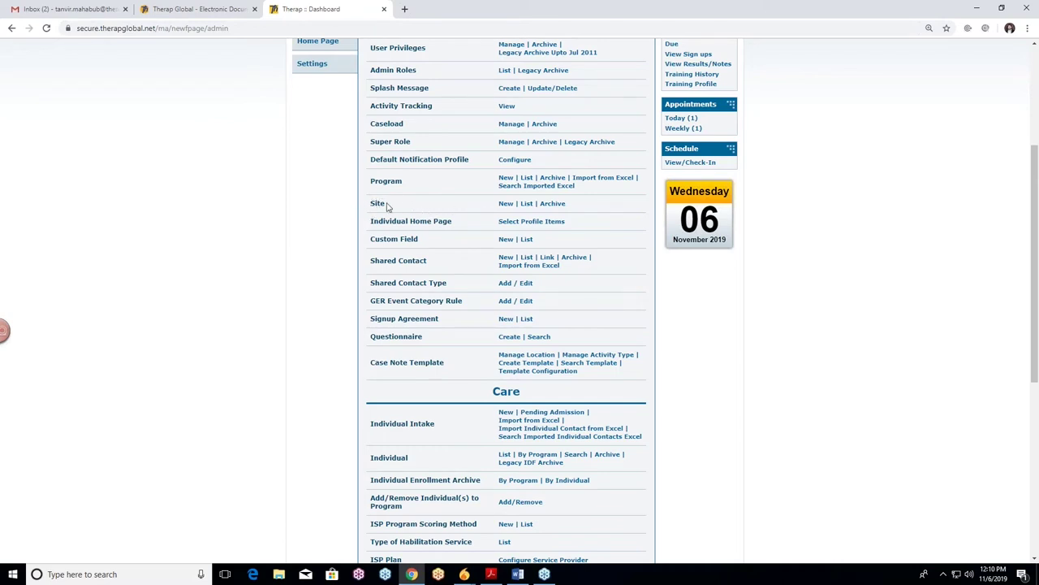
Open the blank Create New Site form from the Site row's New link on the Admin tab
scroll(410, 240, up, 2)
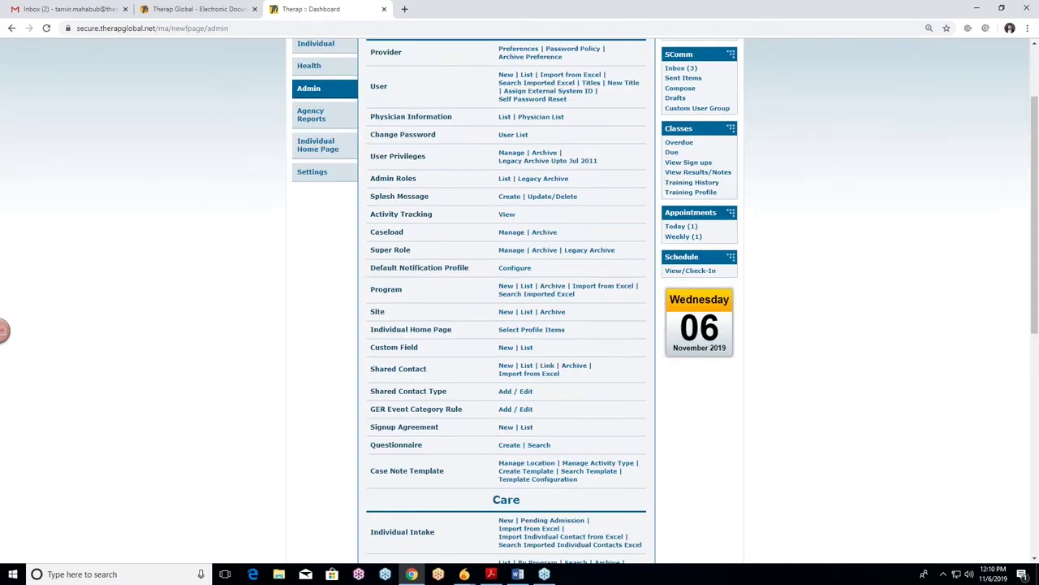
scroll(410, 243, up, 2)
scroll(353, 273, down, 2)
scroll(357, 273, down, 1)
click(506, 258)
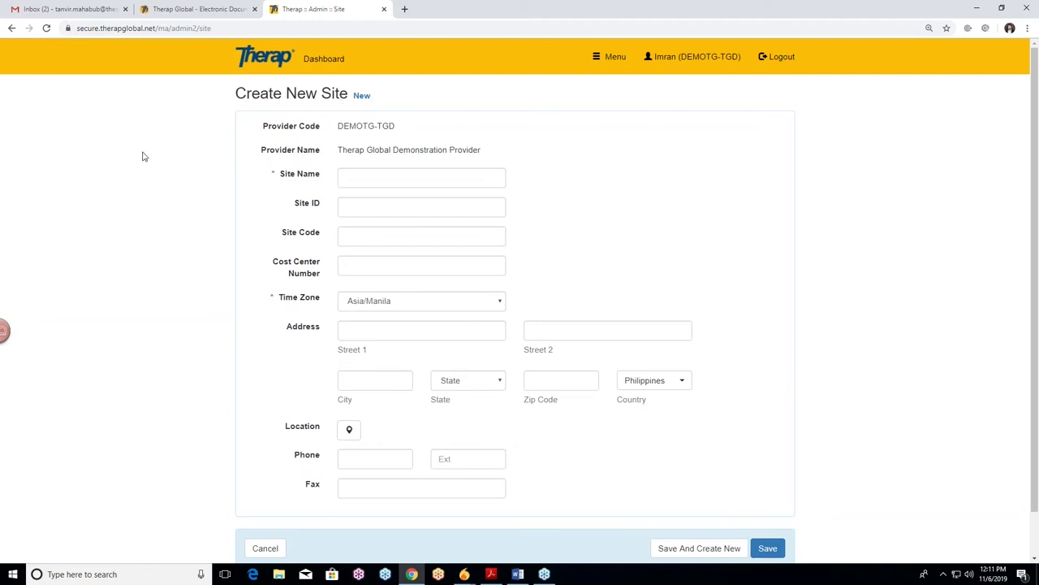
scroll(169, 151, down, 1)
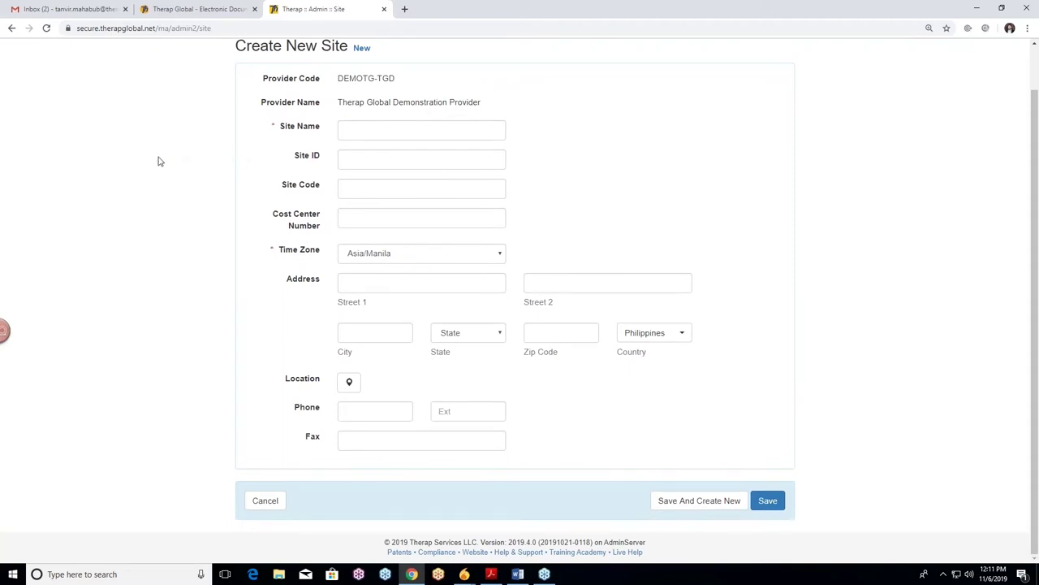
scroll(159, 160, up, 1)
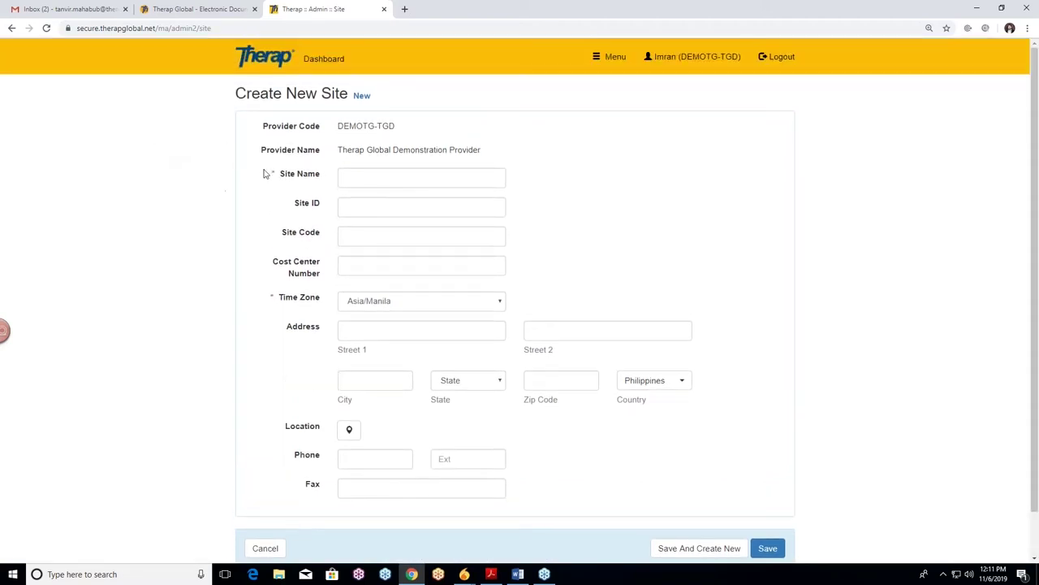
scroll(262, 170, down, 1)
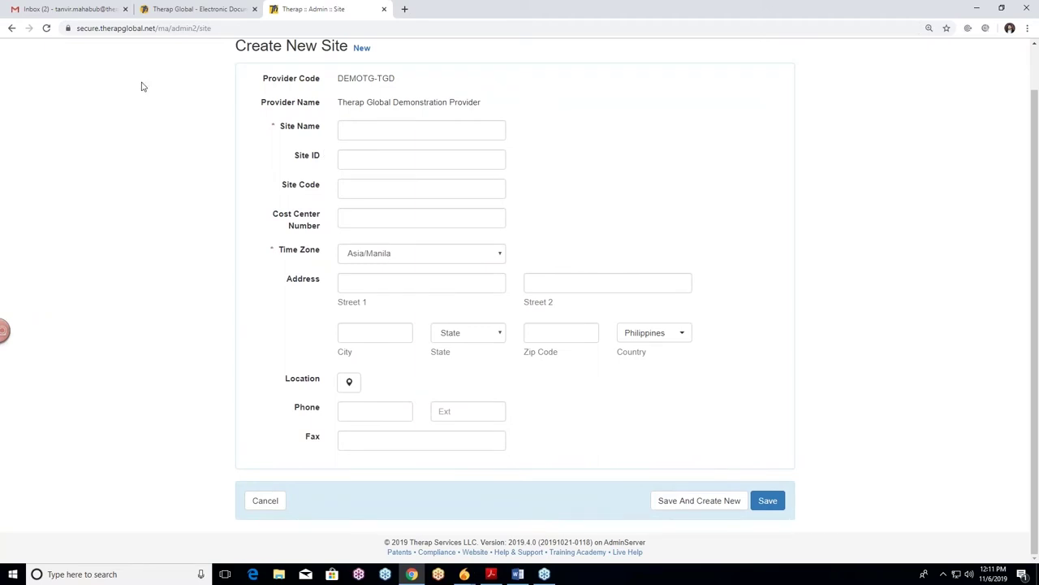
scroll(186, 167, up, 1)
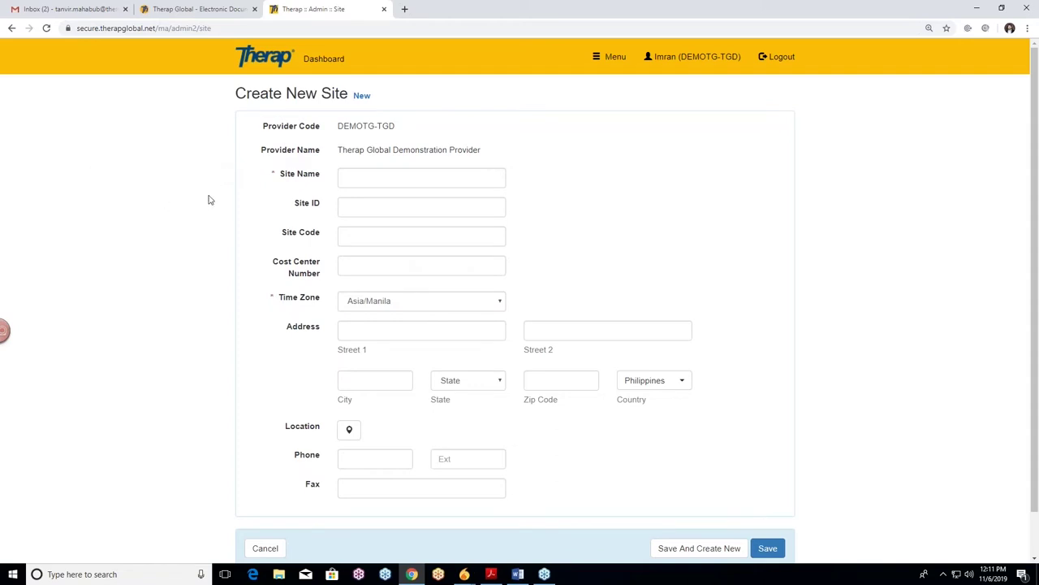
scroll(182, 187, down, 1)
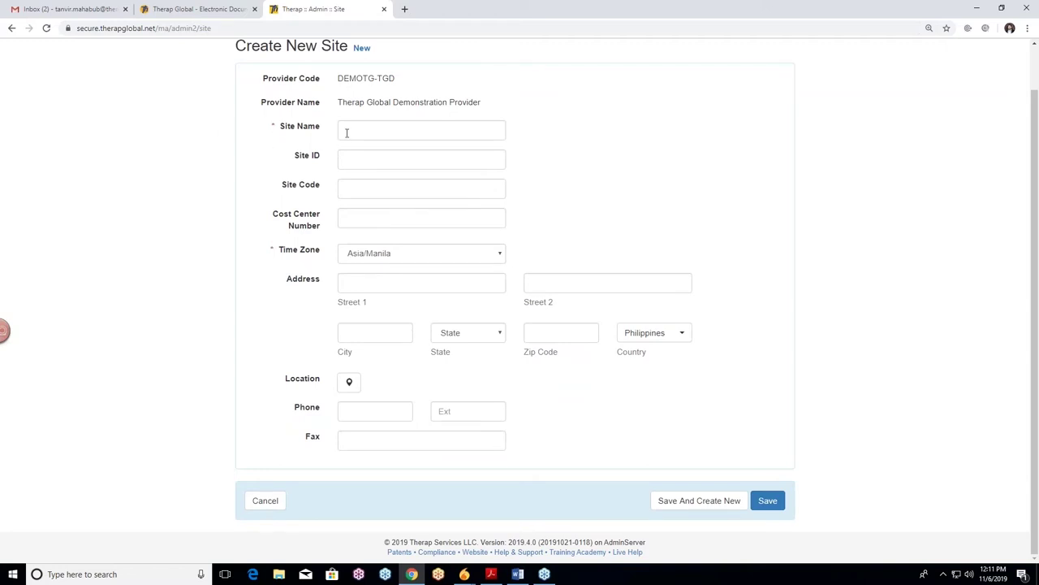
Enter 'DEMO Site (Mirpur)' as the site name
click(376, 131)
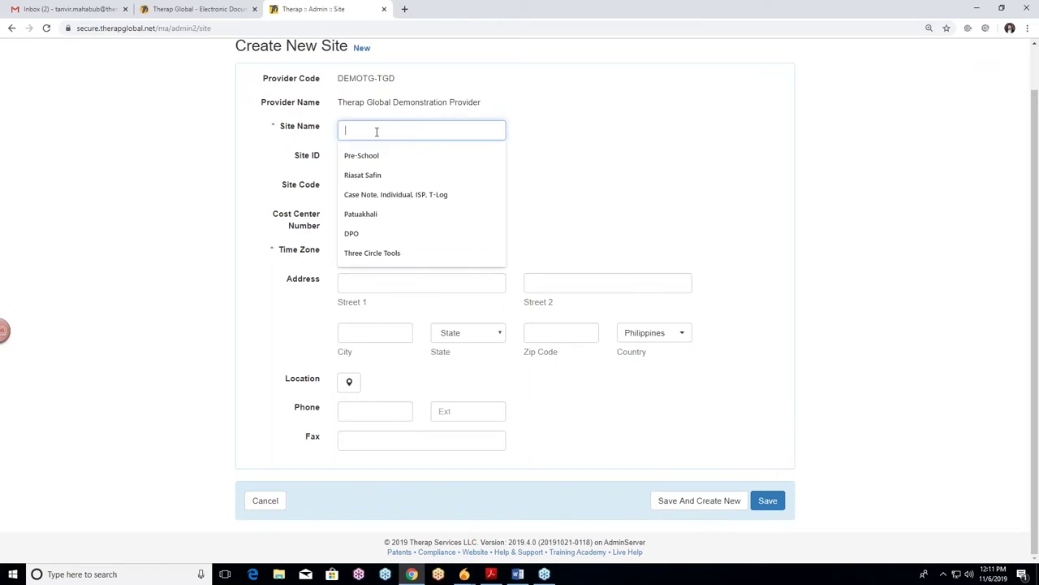
click(283, 141)
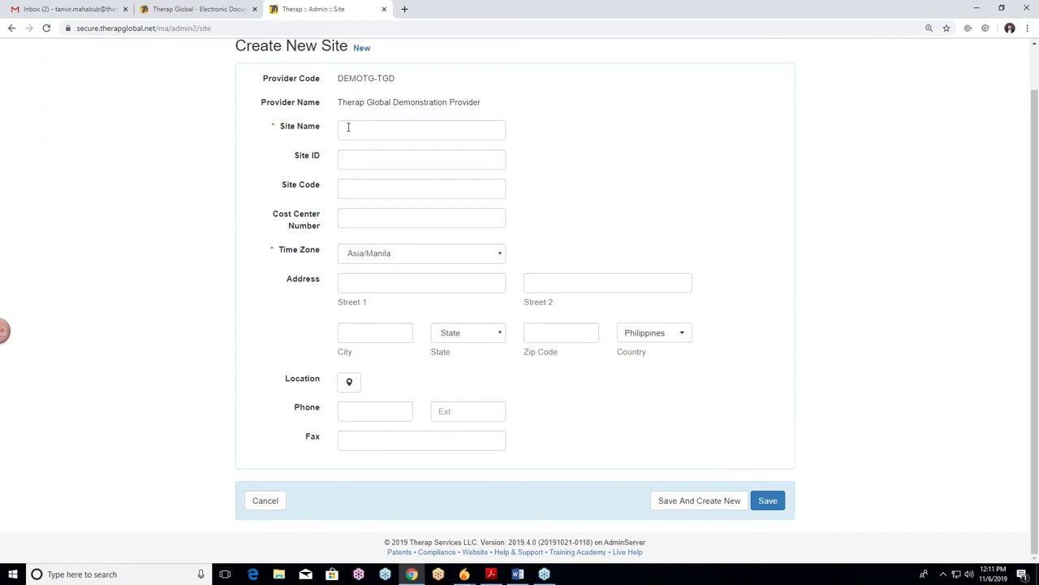
click(351, 127)
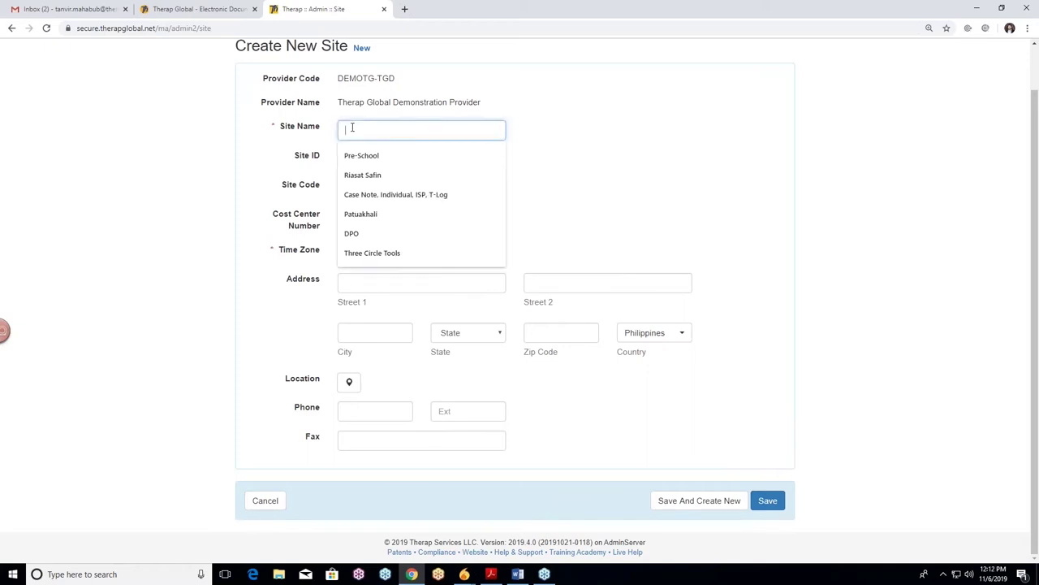
text(De)
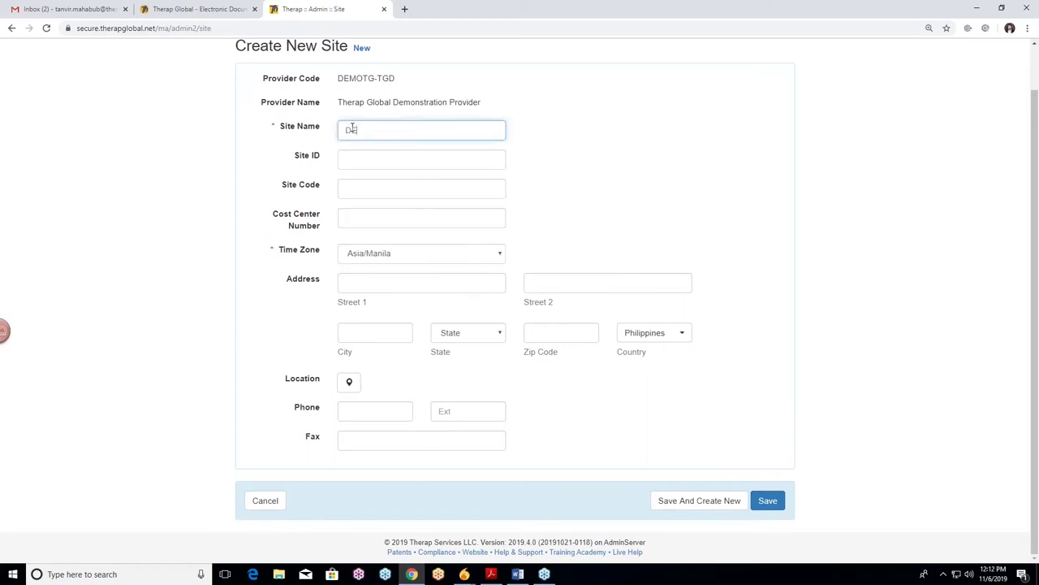
text(MO Site (Mirpur))
click(332, 141)
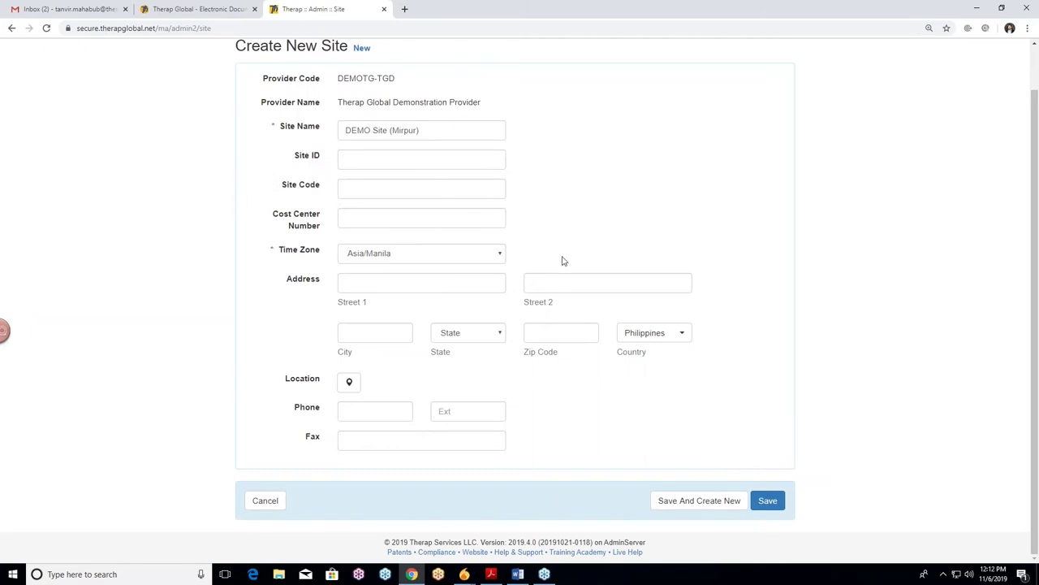
Set the site's time zone to Asia/Dhaka
click(493, 258)
click(492, 258)
click(483, 256)
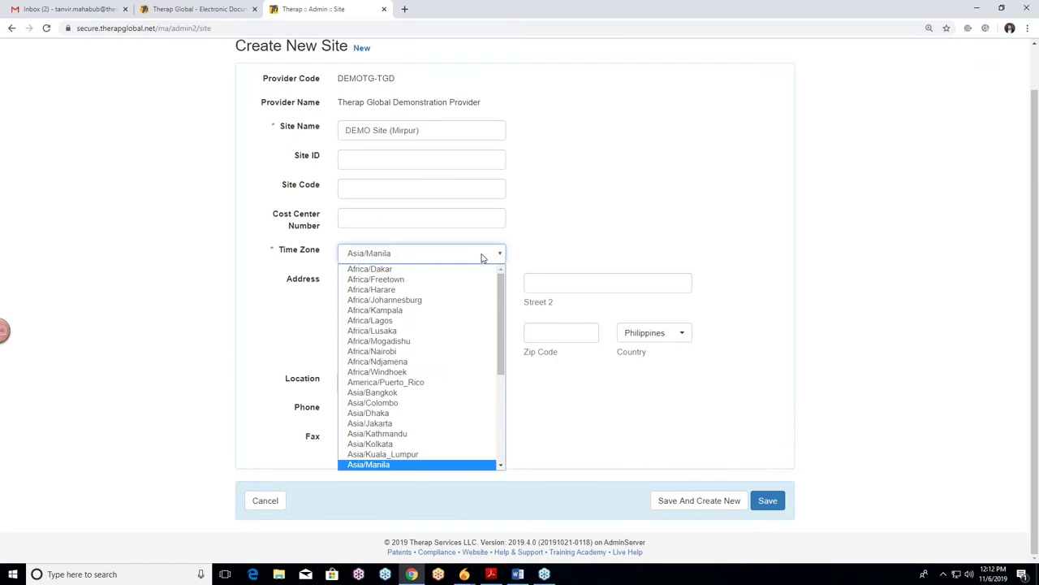
click(392, 413)
click(577, 210)
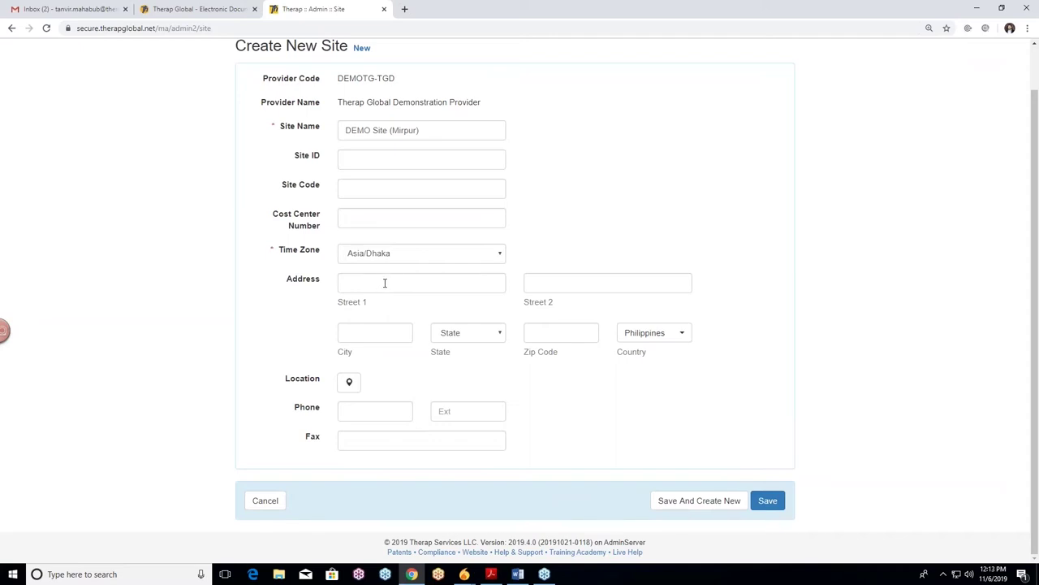
Fill in the site's Street 1 address
click(384, 283)
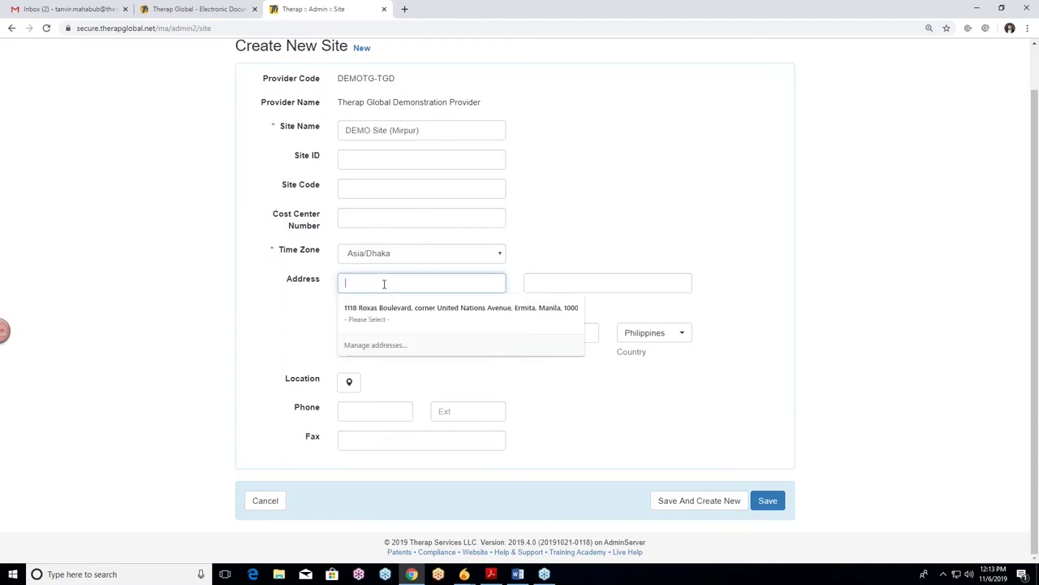
text(Mi)
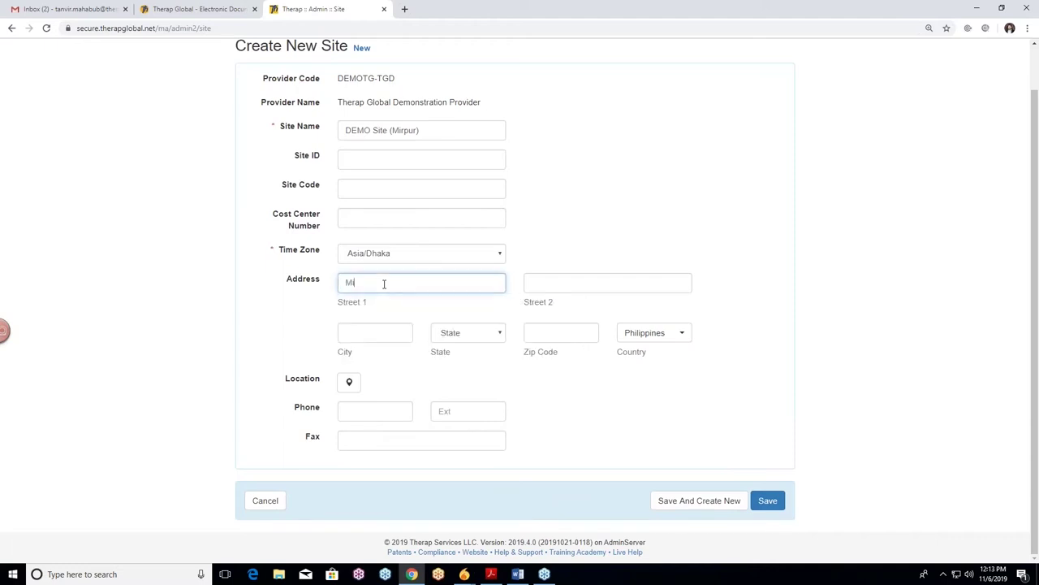
text(rpur)
key(BackSpace)
text(, Pa)
key(BackSpace)
key(BackSpace)
key(BackSpace)
key(BackSpace)
key(BackSpace)
key(BackSpace)
key(BackSpace)
key(BackSpace)
key(BackSpace)
key(BackSpace)
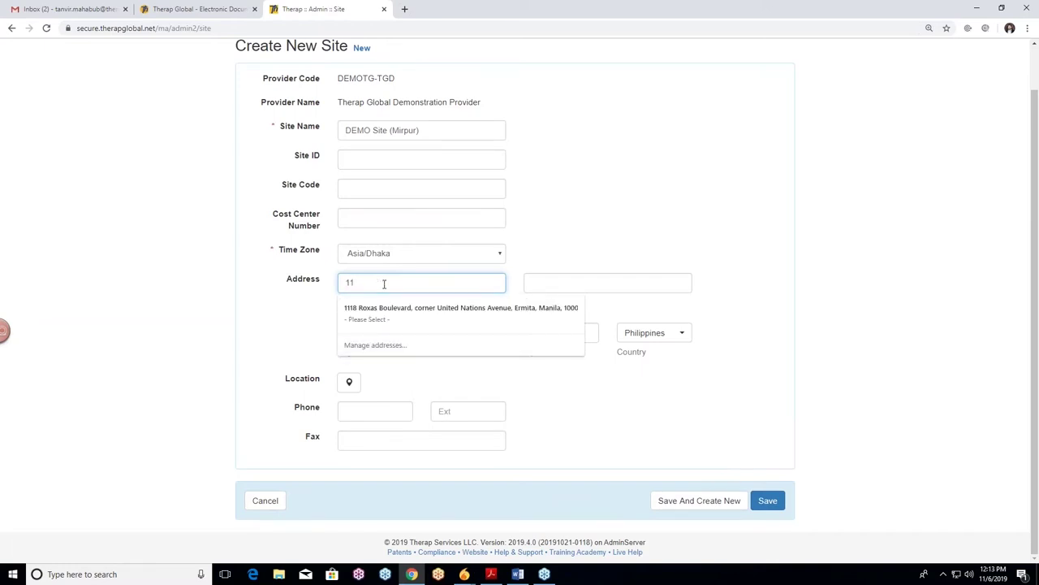
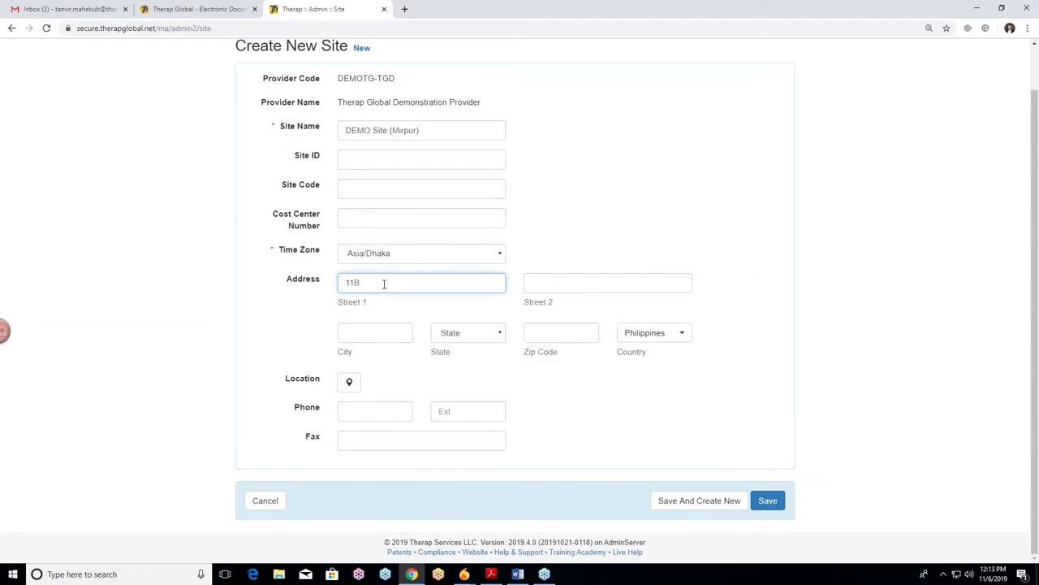
click(315, 312)
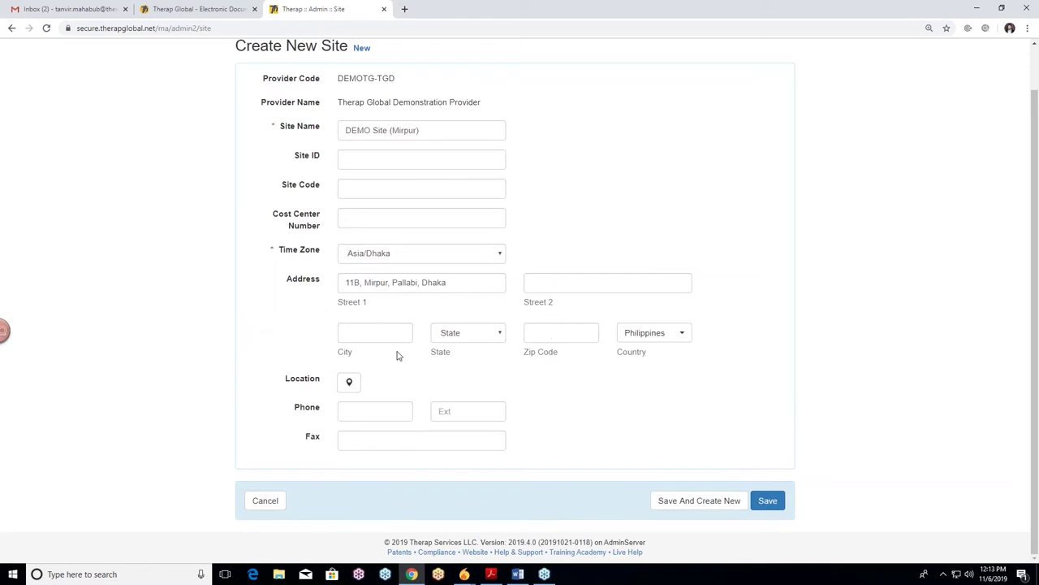
Fill in the site's city and zip code, leaving the state unchanged
click(379, 334)
text(Mirpu)
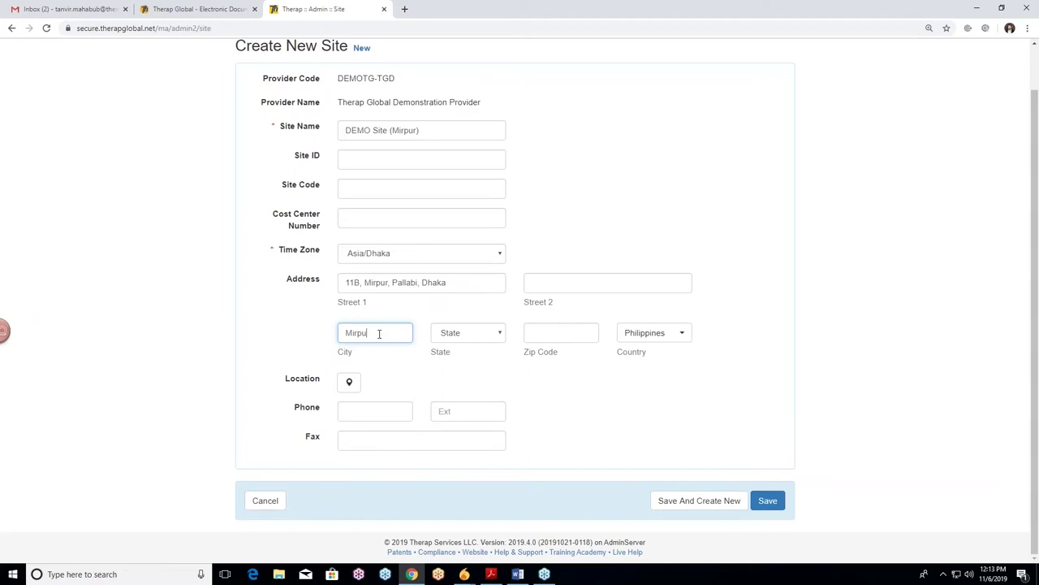
click(480, 340)
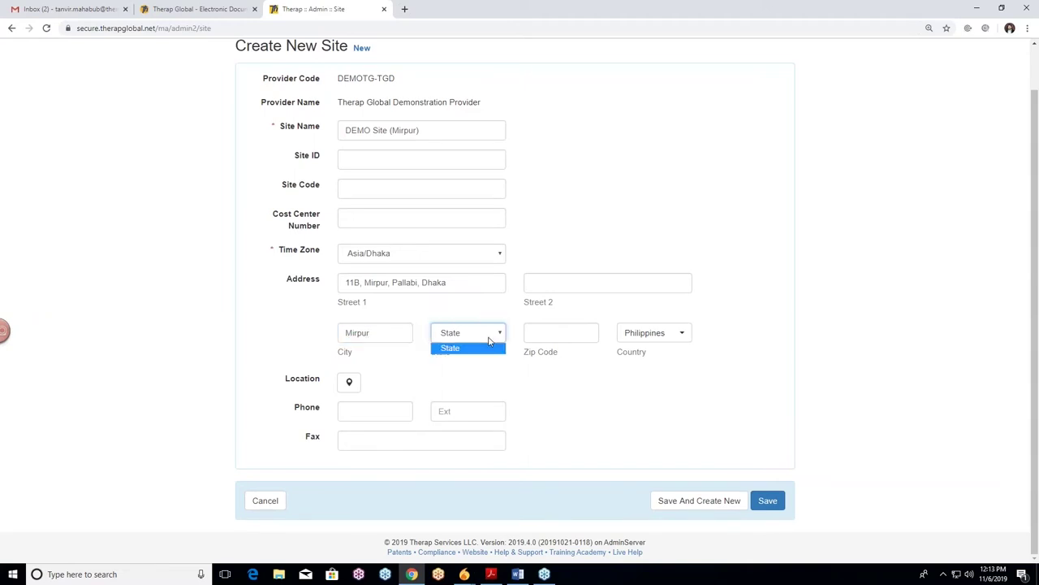
click(439, 336)
click(575, 331)
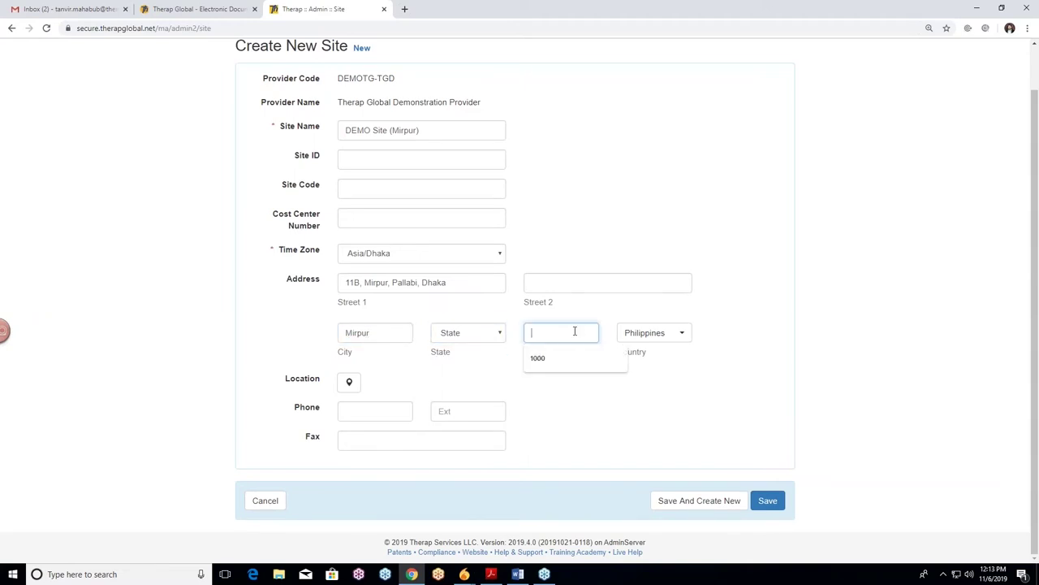
text(1216)
Set the country to Bangladesh by searching 'ban', keeping Asia/Dhaka as time zone
click(673, 335)
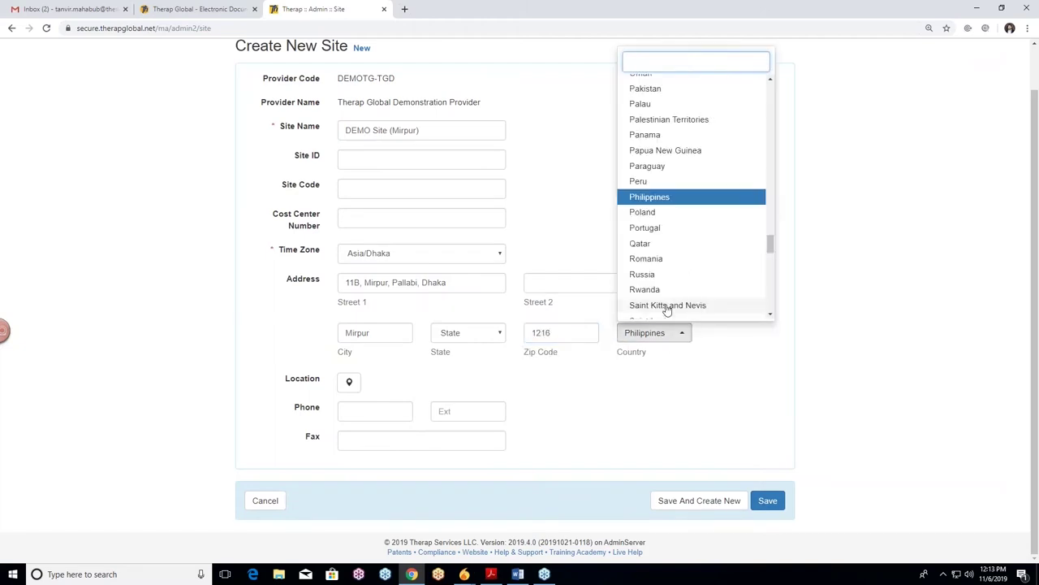
click(684, 64)
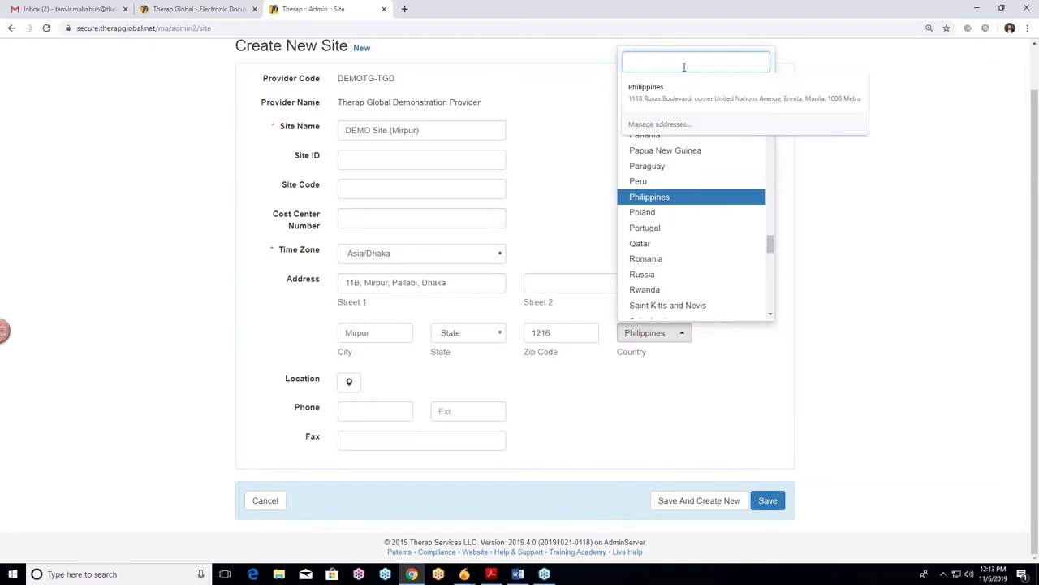
text(ban)
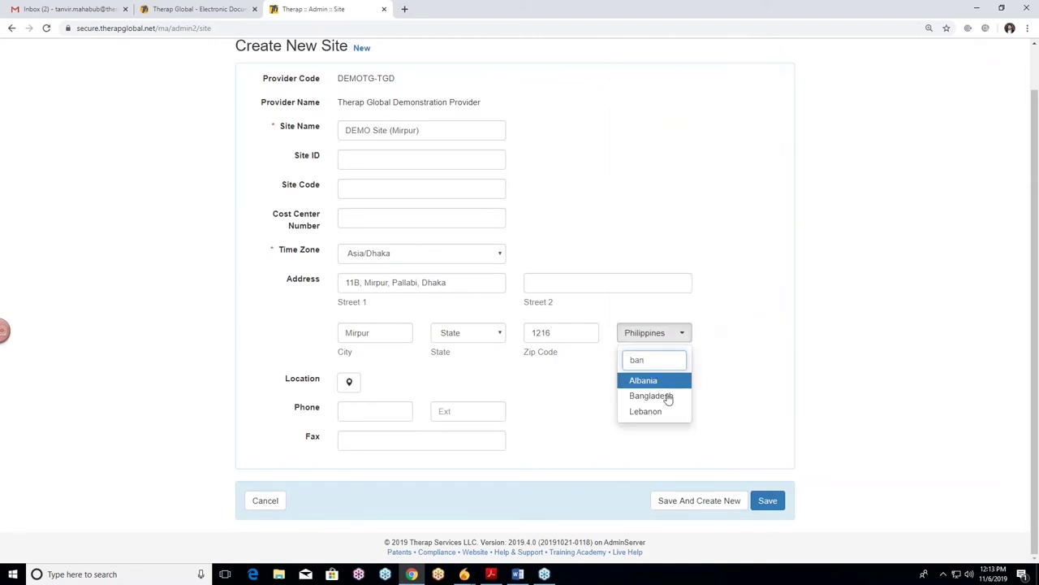
click(666, 397)
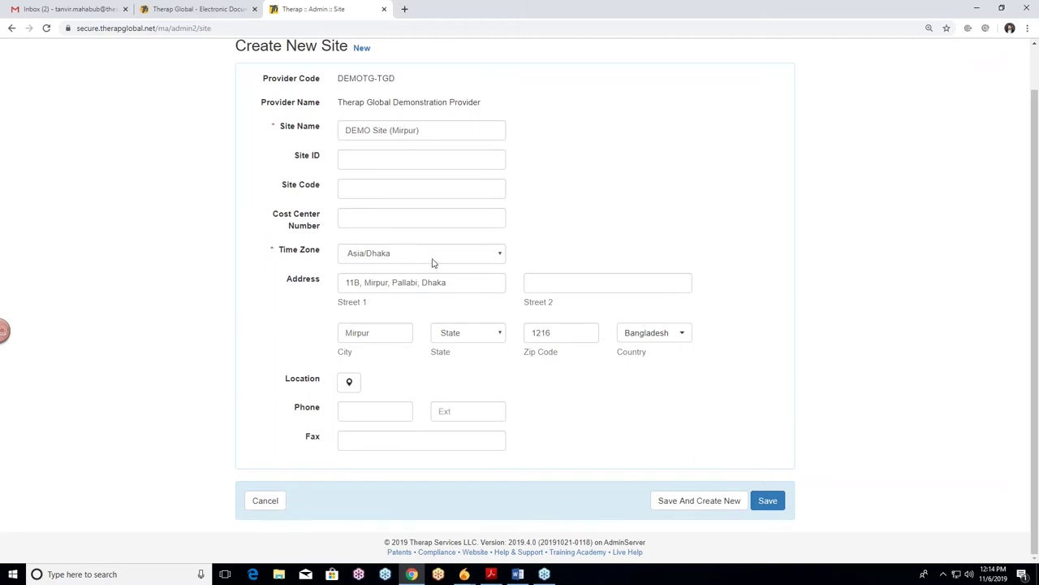
click(475, 260)
click(476, 260)
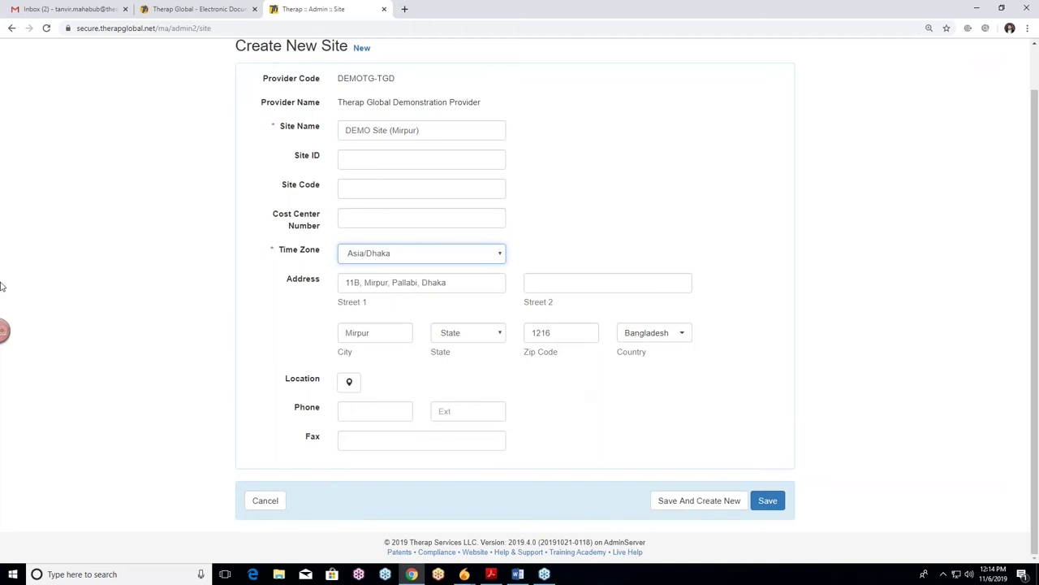
Pin the site's map location at 23.804934, 90.362898 using the address lookup
click(349, 386)
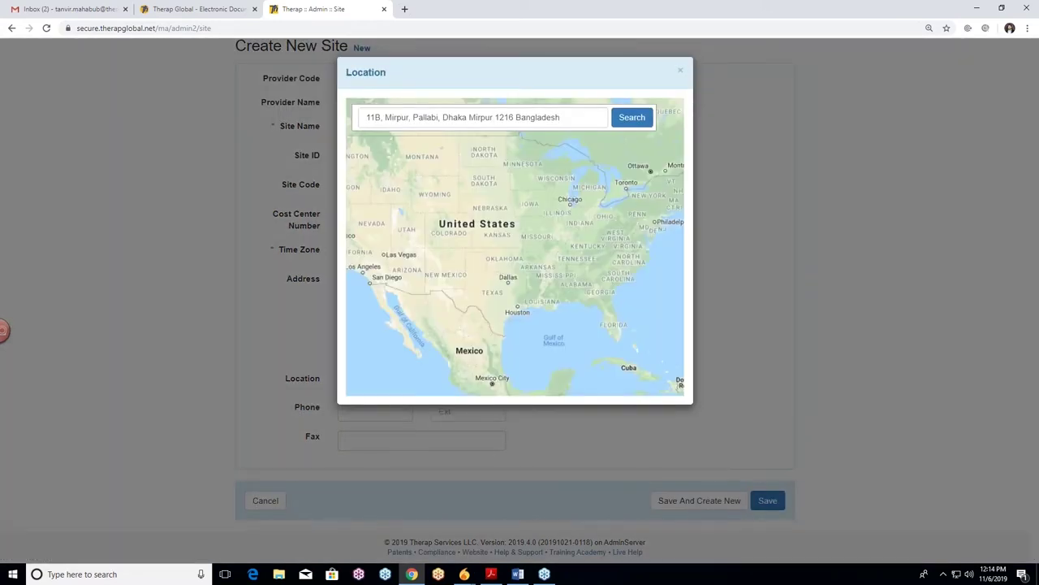
click(630, 120)
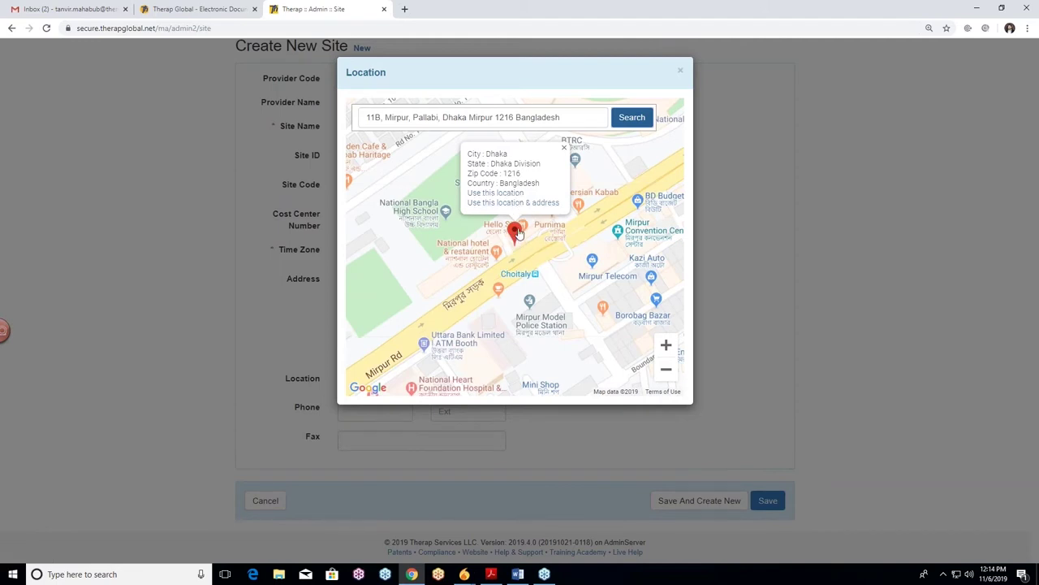
click(511, 194)
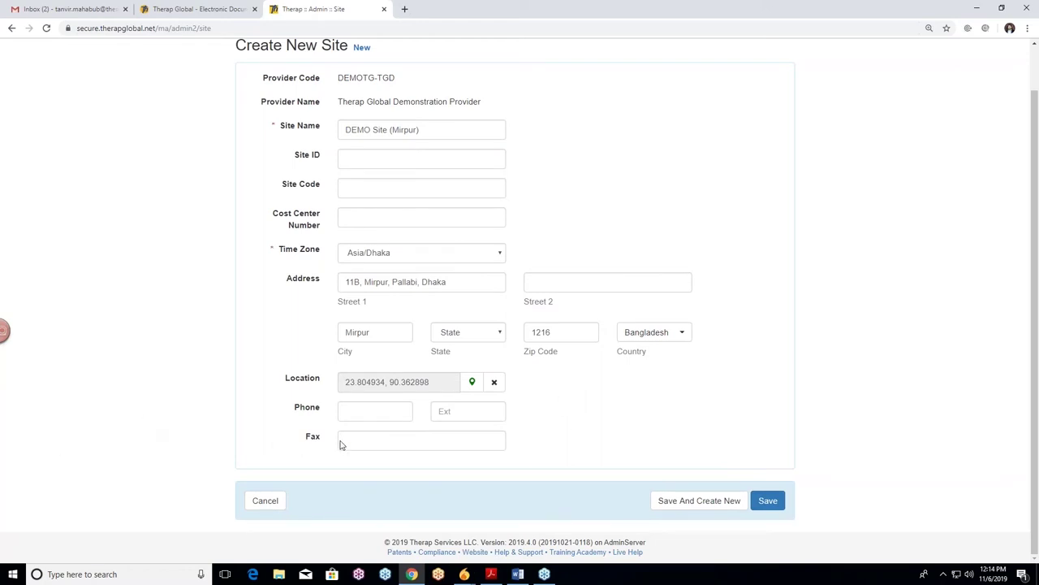
click(371, 413)
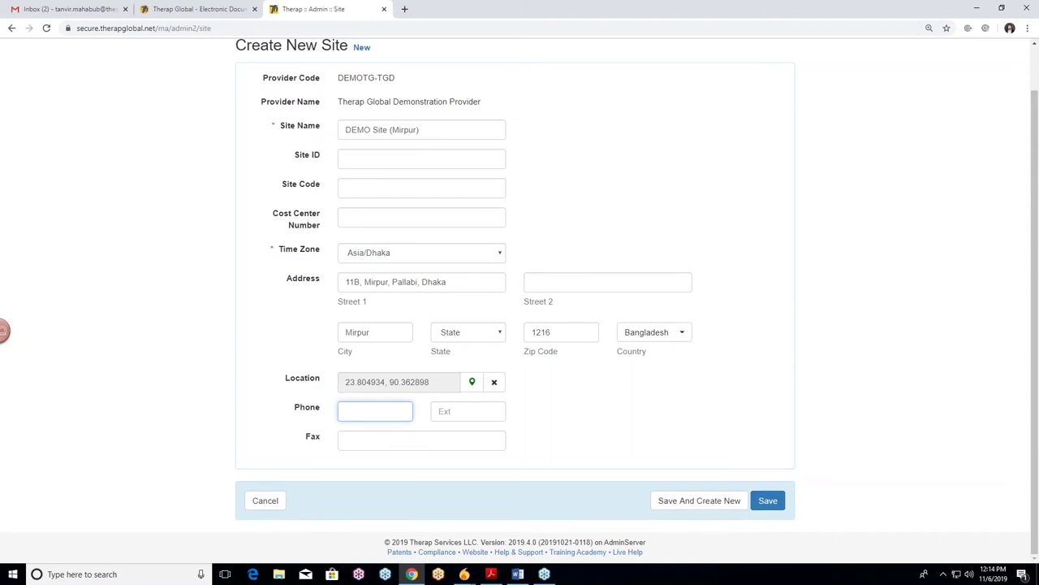
Enter the site's phone number and the +880 extension
click(460, 407)
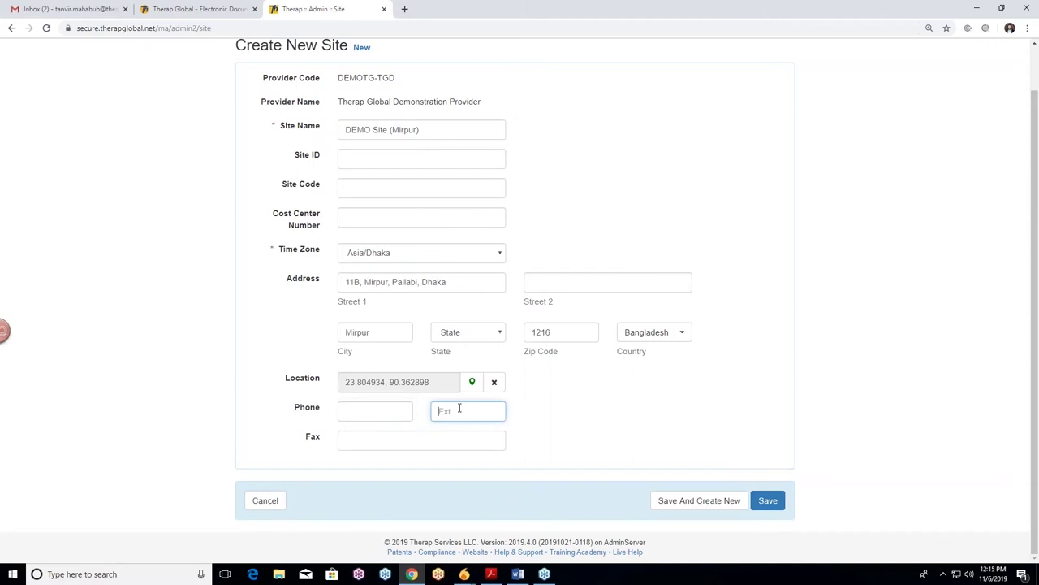
click(390, 412)
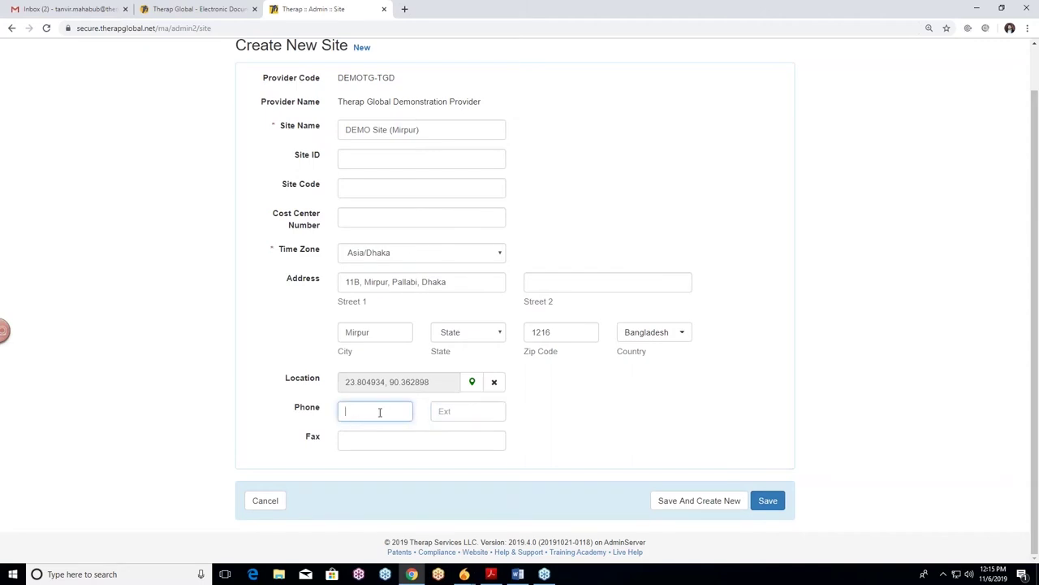
scroll(547, 437, up, 1)
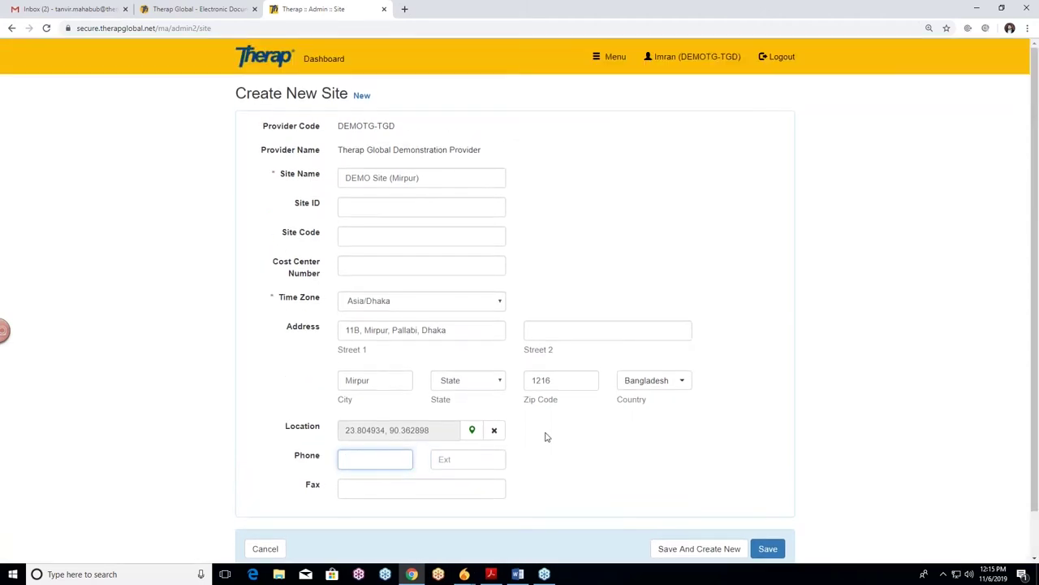
scroll(548, 438, down, 1)
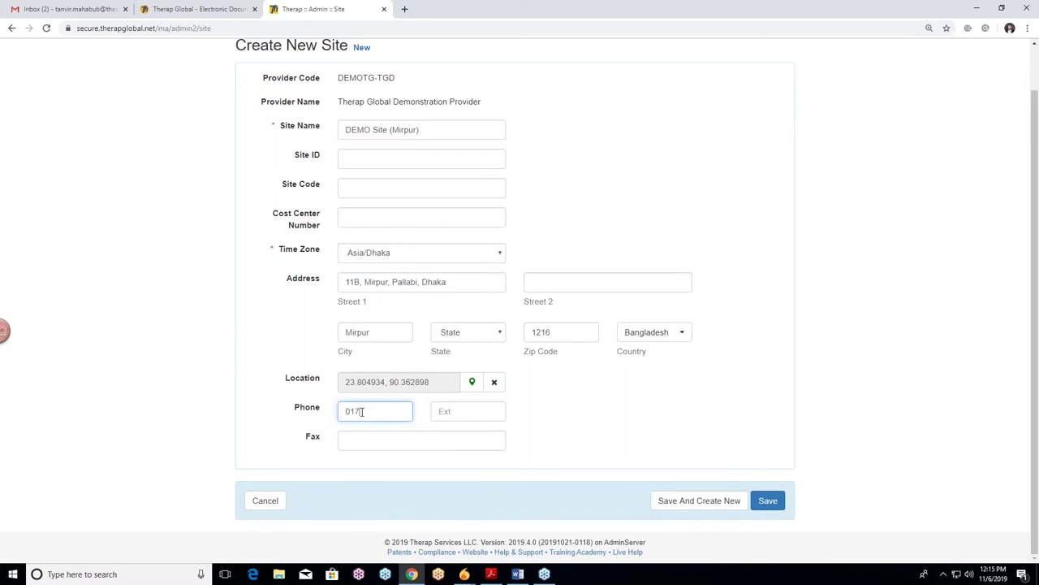
text(709)
click(422, 444)
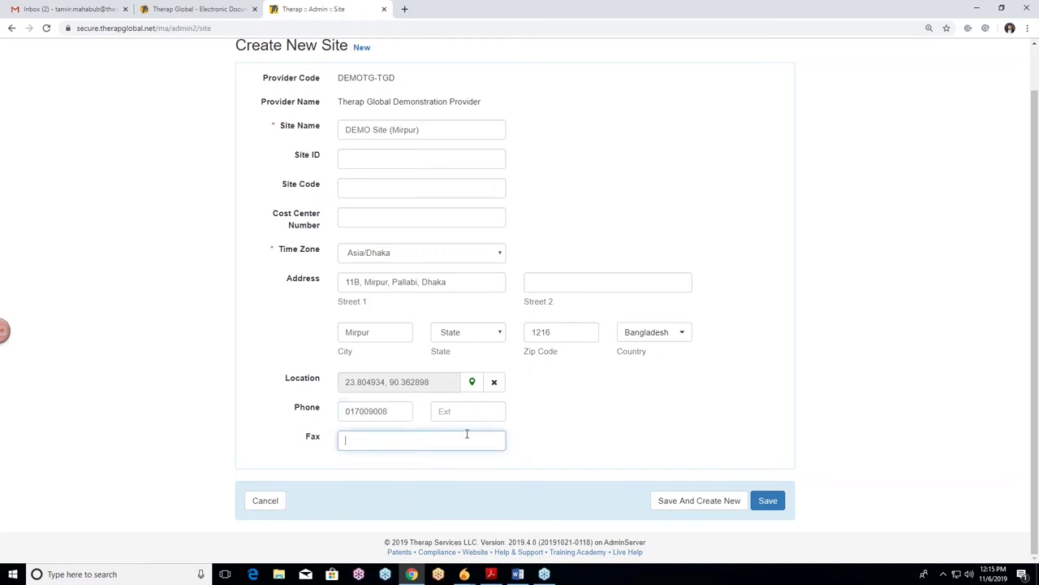
click(490, 414)
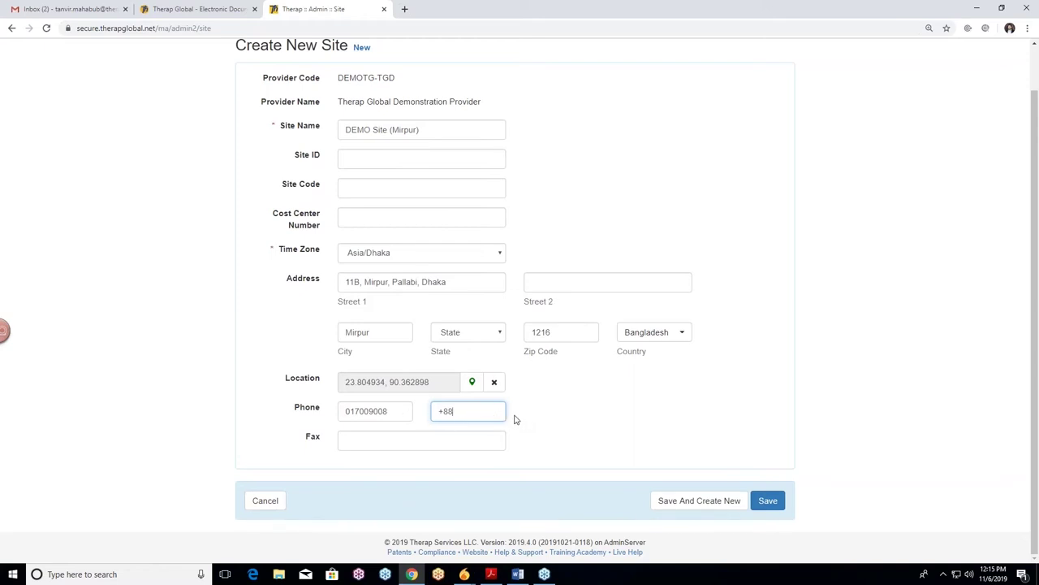
text(0)
Remove the leading zero from the phone number and review the completed form
click(353, 414)
key(BackSpace)
click(578, 420)
scroll(439, 347, up, 1)
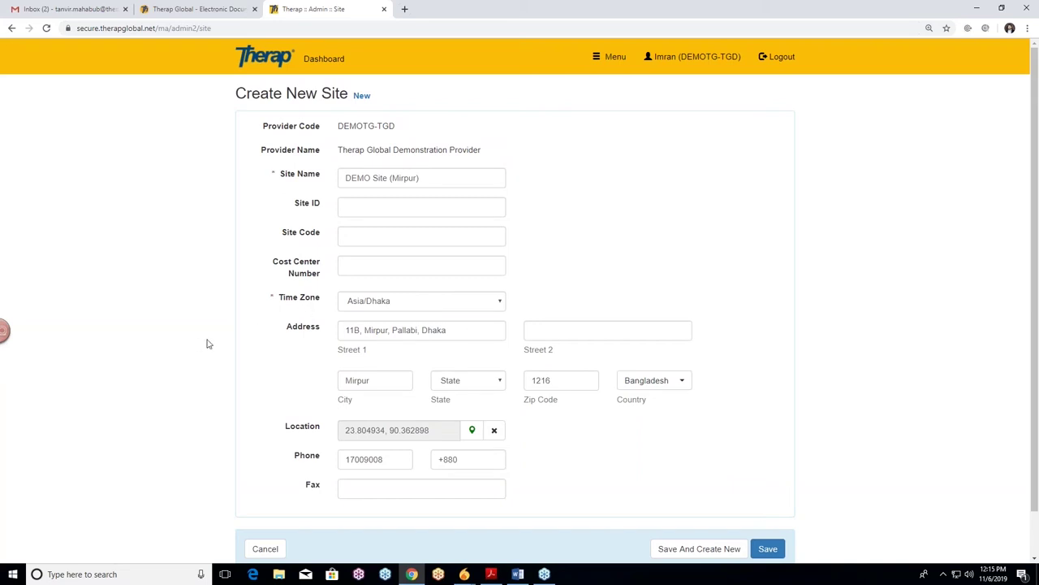
scroll(248, 341, down, 1)
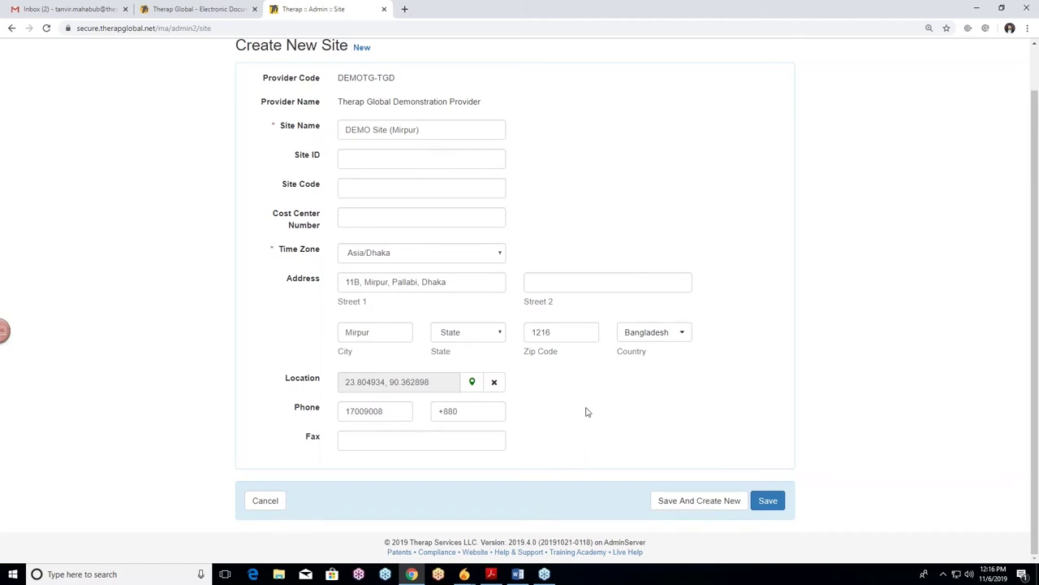
scroll(615, 219, up, 1)
scroll(614, 223, up, 1)
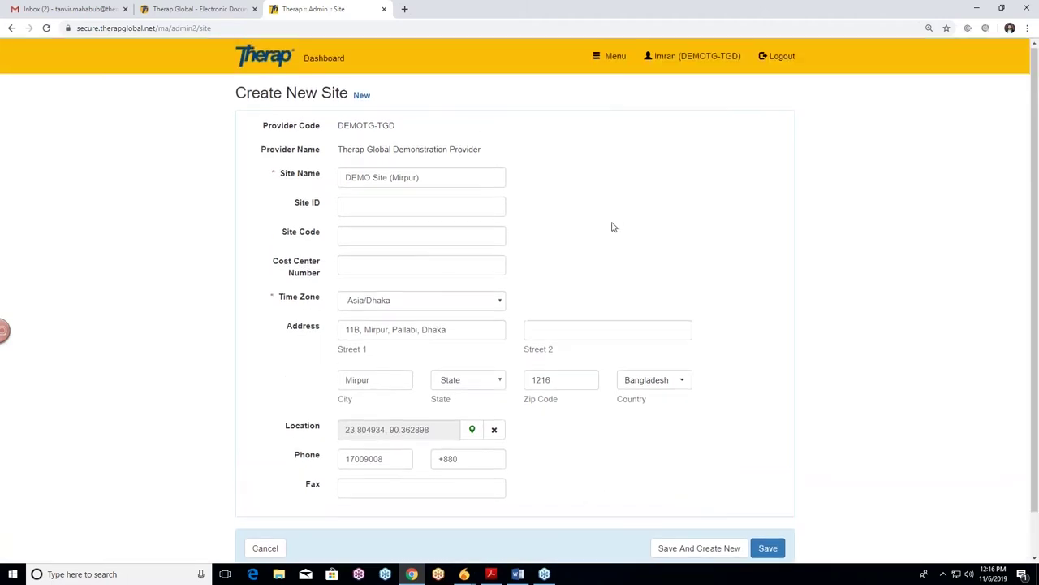
scroll(613, 235, down, 2)
scroll(585, 429, up, 1)
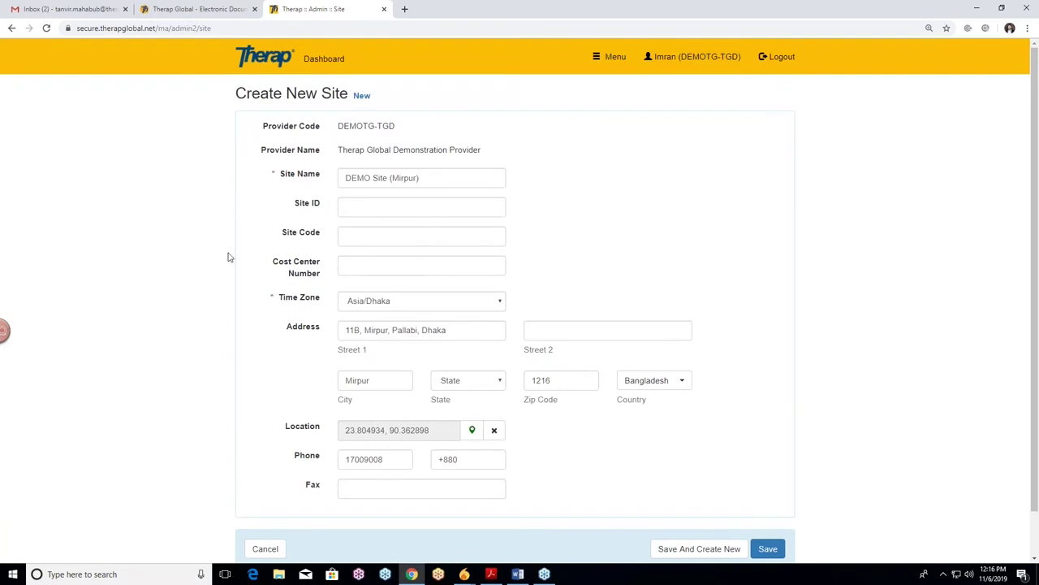
scroll(710, 271, down, 1)
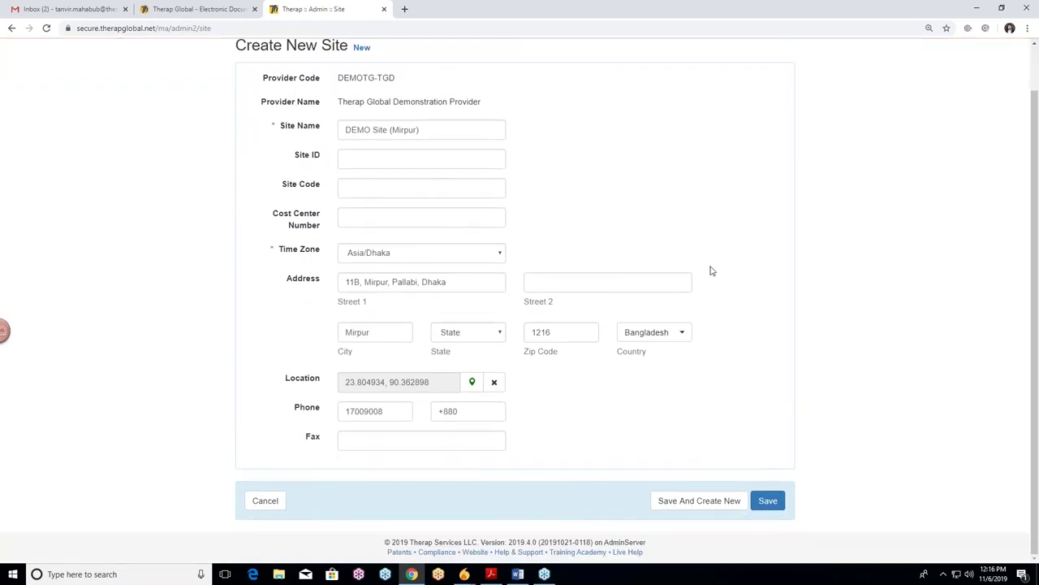
Save the site and confirm the permanent Asia/Dhaka timezone
click(768, 501)
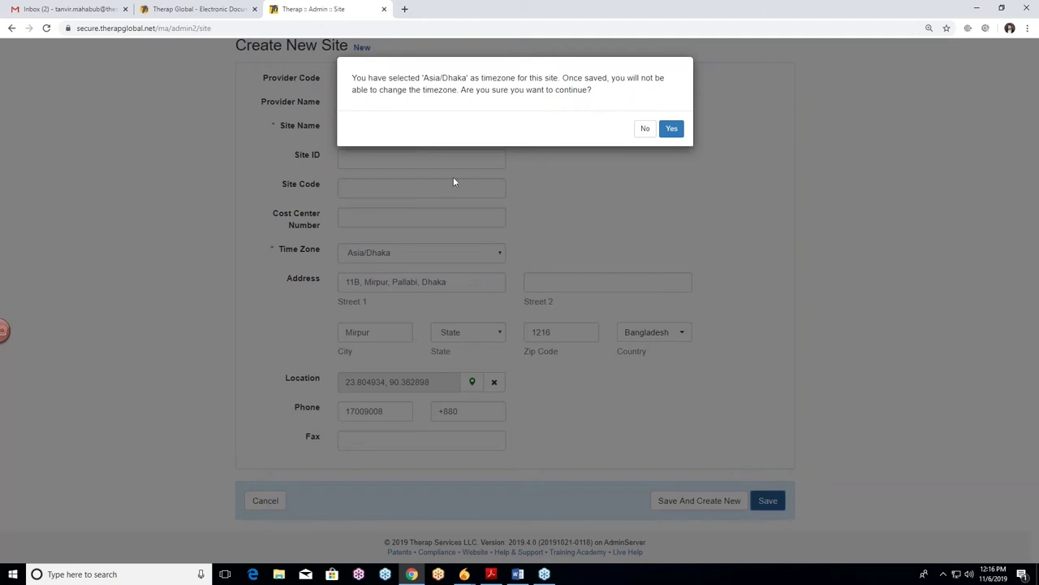
click(672, 129)
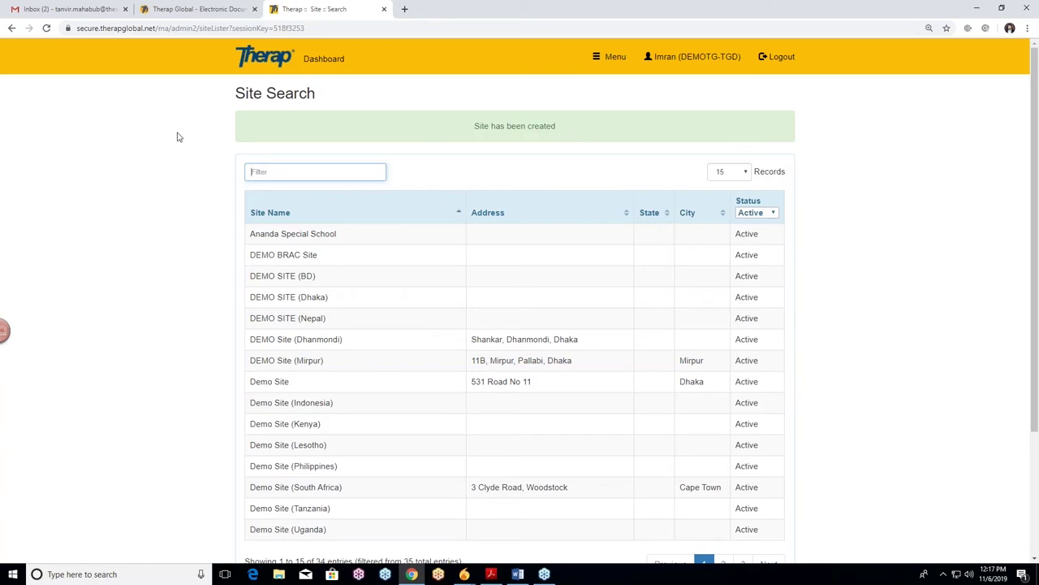
Filter the Site Search list by 'mir' to show only DEMO Site (Mirpur)
scroll(135, 186, down, 2)
scroll(142, 196, up, 1)
scroll(142, 196, up, 1)
click(283, 173)
text(demo)
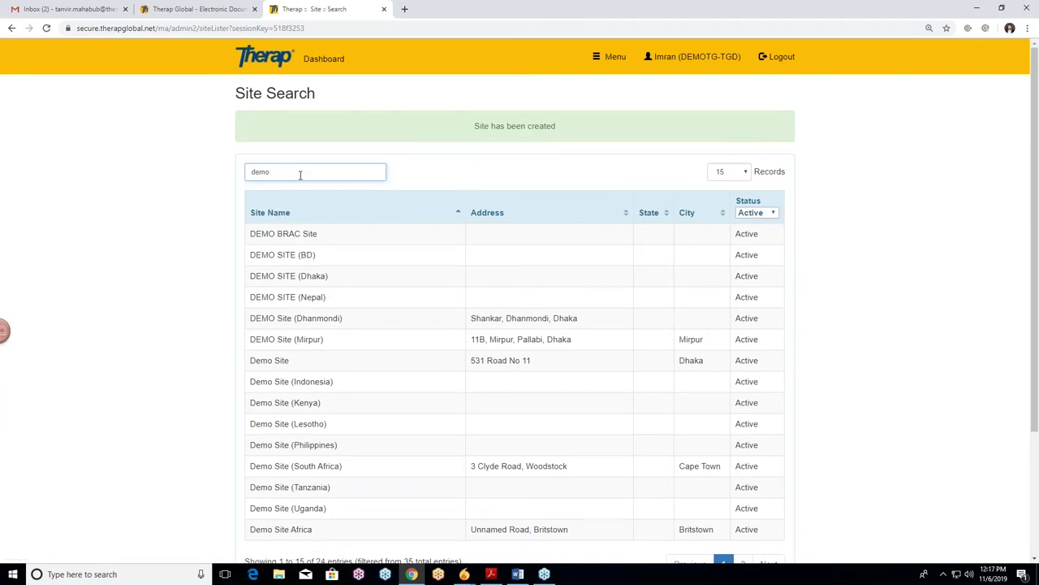
key(BackSpace)
key(BackSpace)
key(BackSpace)
key(BackSpace)
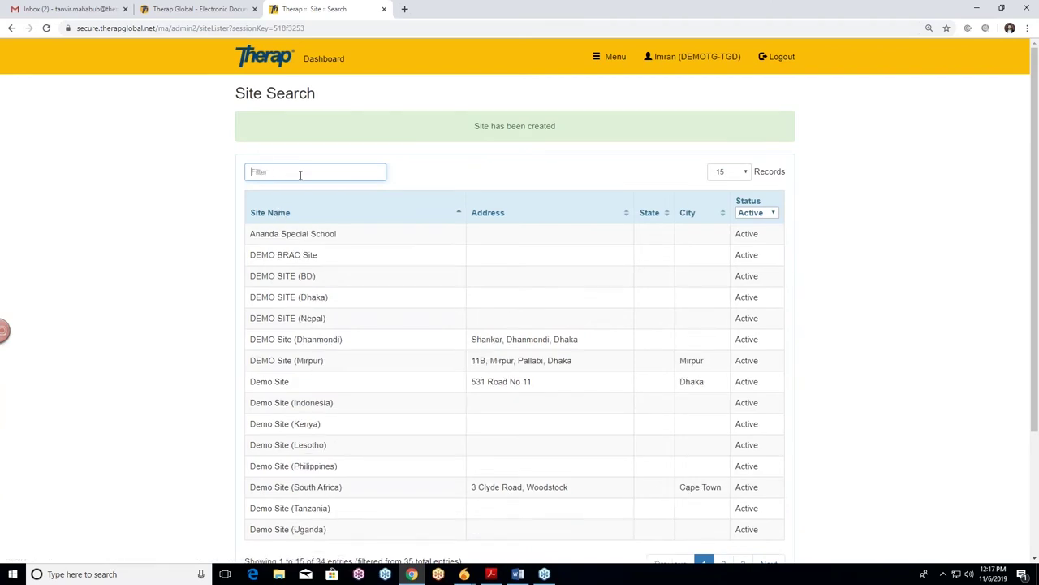
text(mir)
key(ctrl+a)
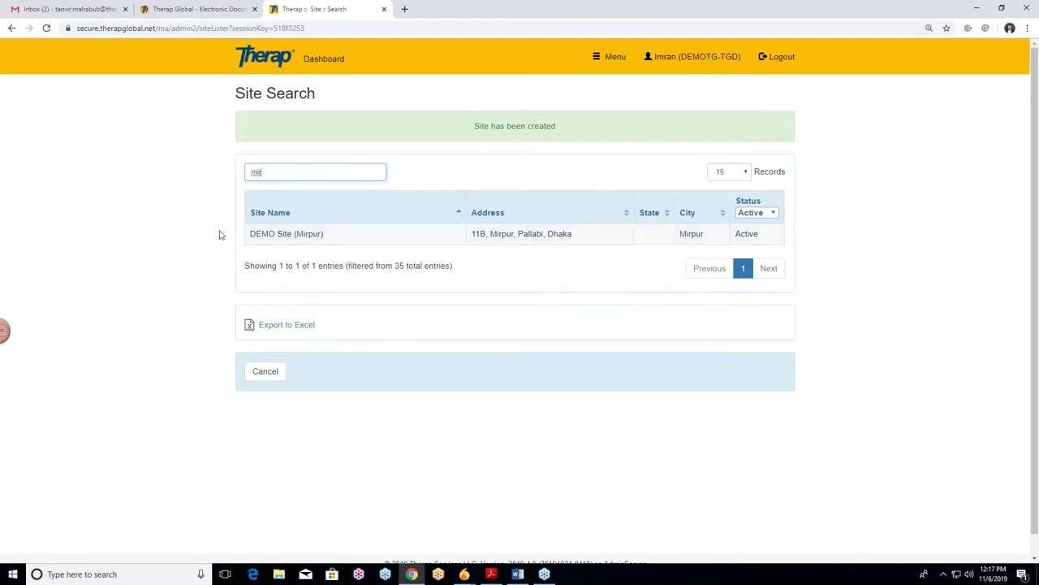
Open DEMO Site (Mirpur) on the Update / Delete Site page and resubmit it unchanged
click(366, 245)
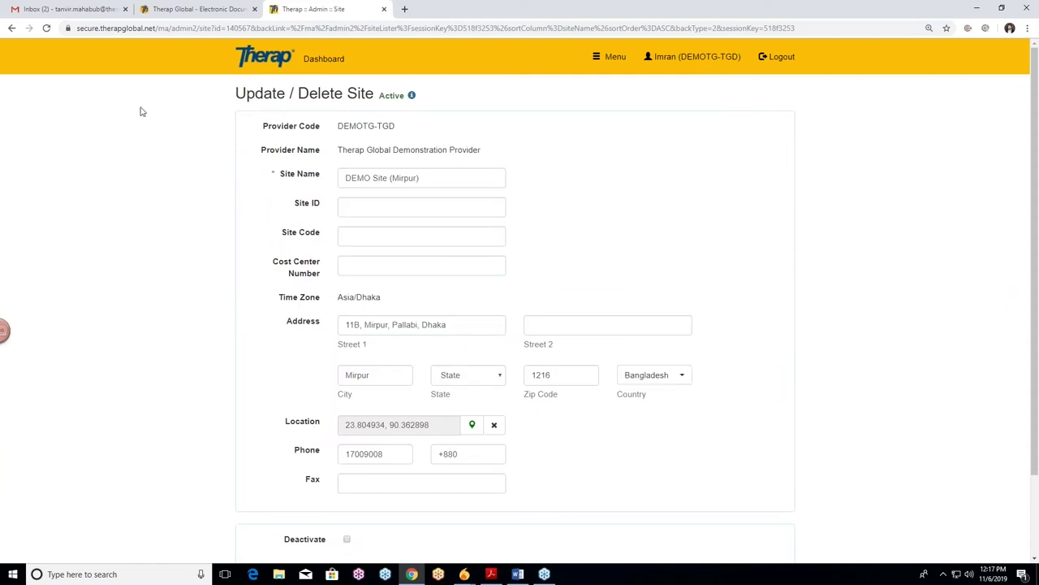
scroll(559, 160, down, 1)
scroll(560, 160, up, 1)
scroll(204, 164, down, 1)
scroll(204, 163, down, 2)
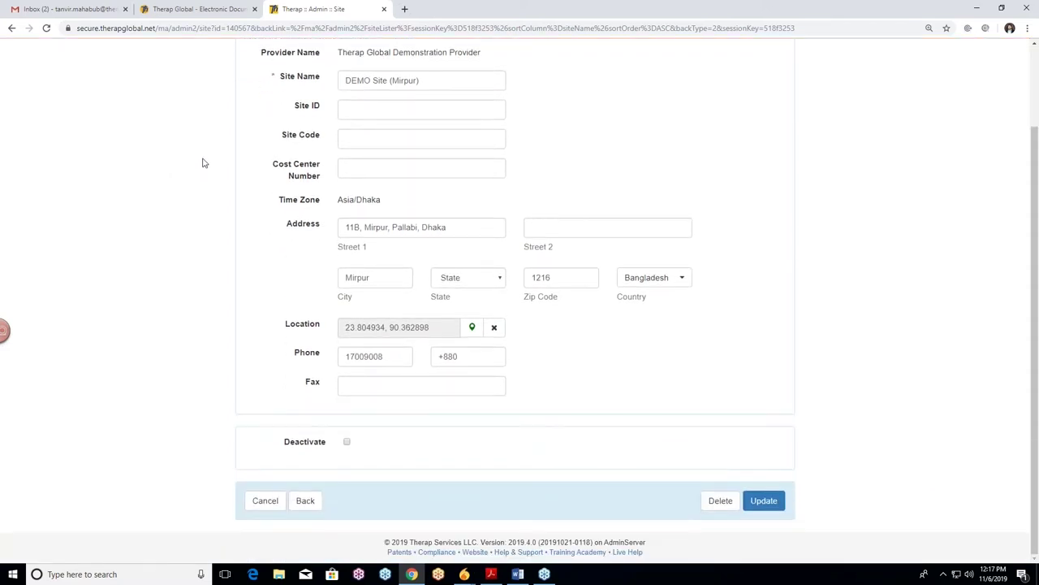
scroll(208, 209, up, 1)
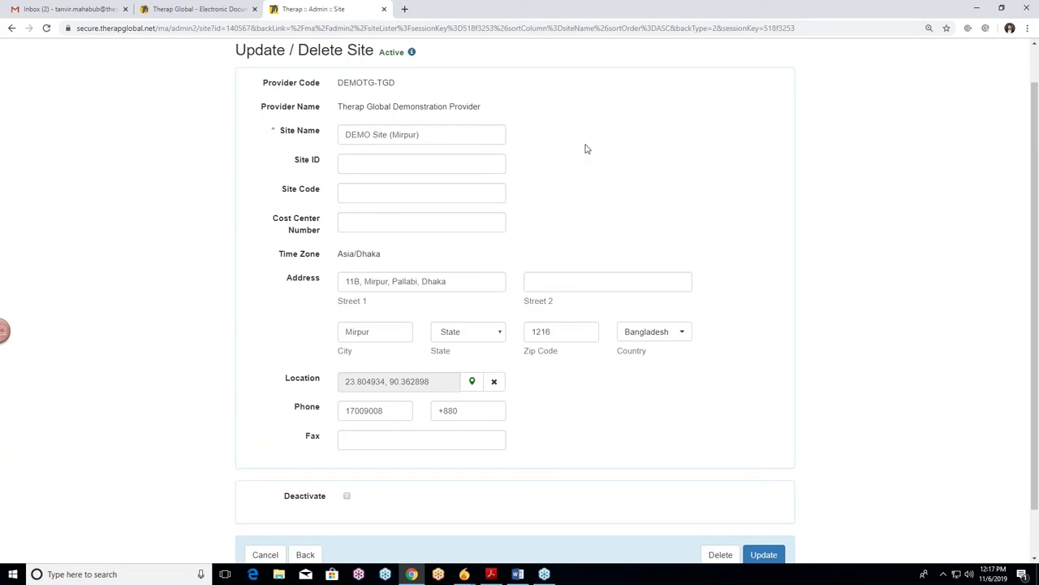
scroll(242, 203, down, 1)
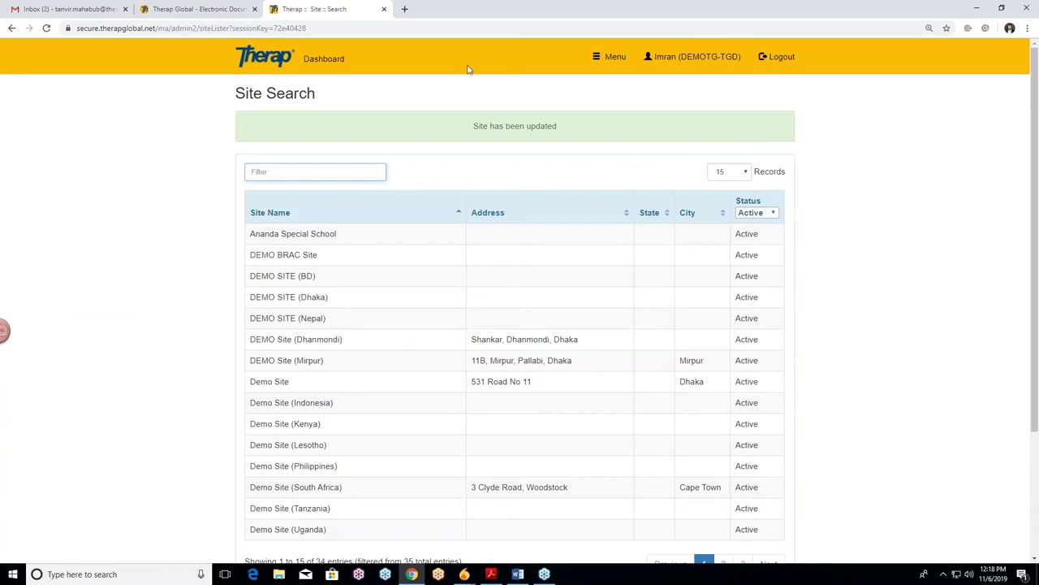
click(314, 65)
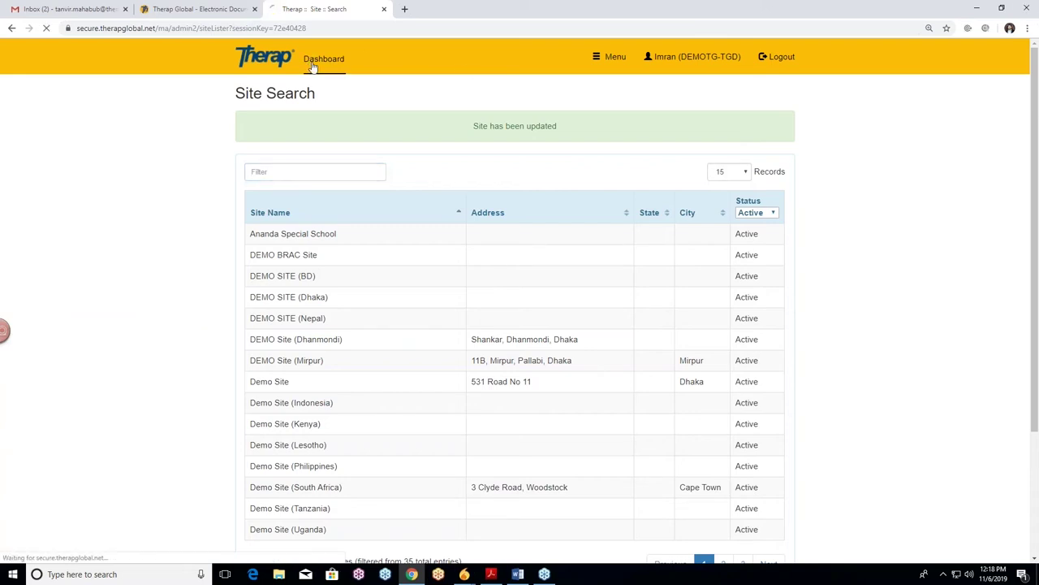
scroll(176, 311, down, 3)
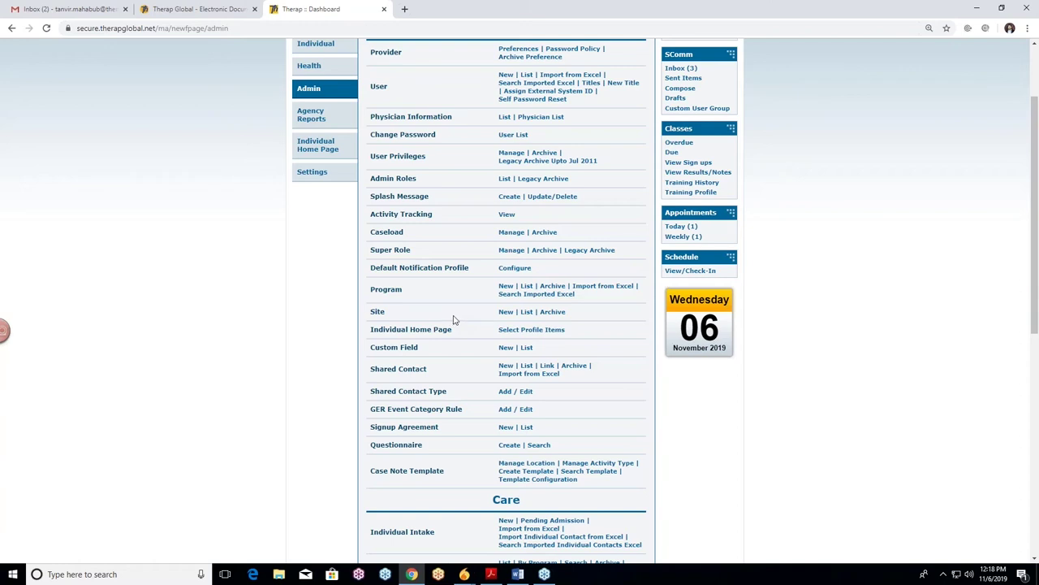
click(526, 314)
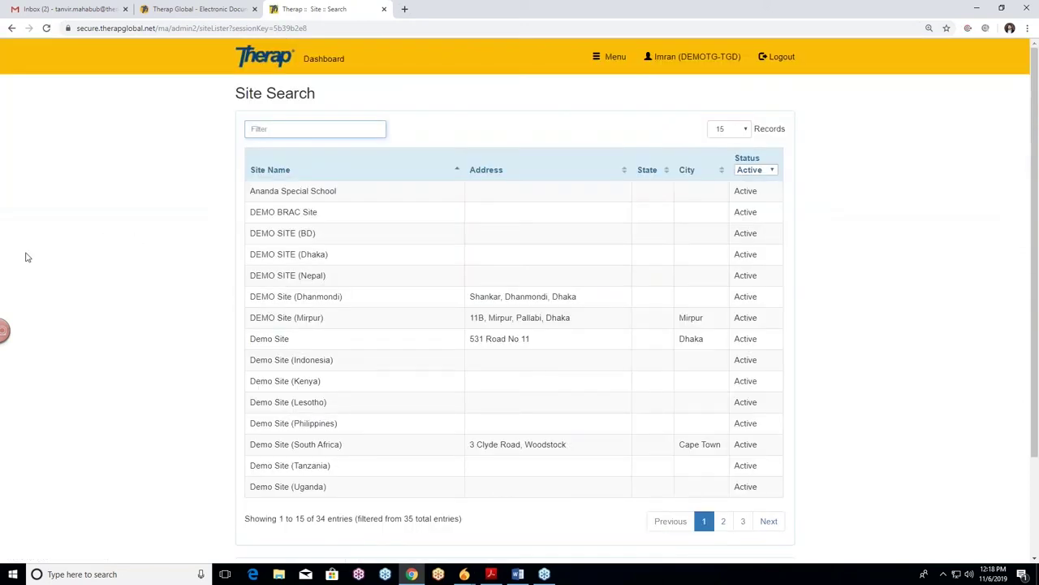
scroll(113, 228, down, 2)
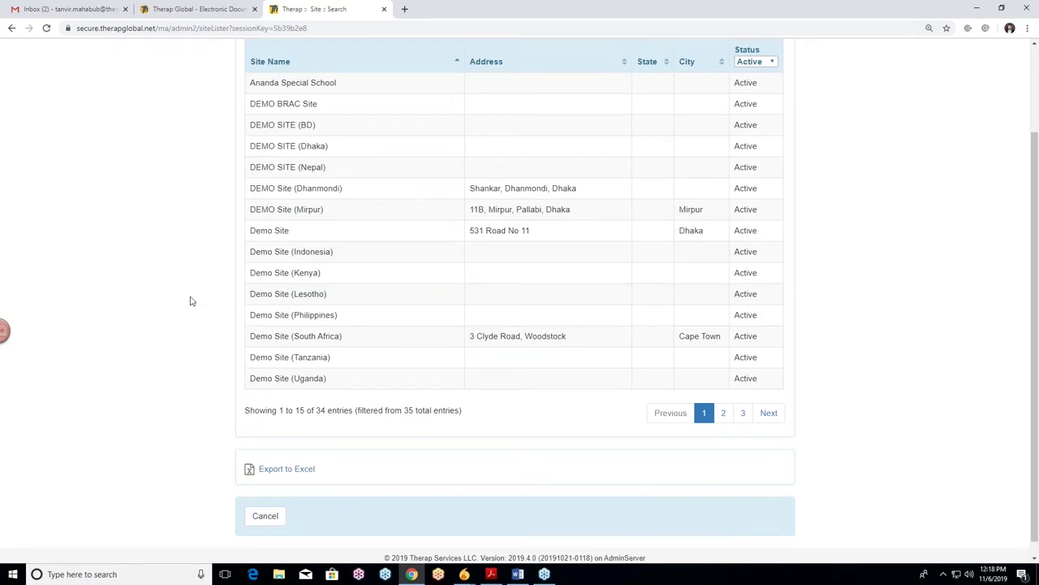
scroll(190, 298, up, 2)
scroll(190, 297, down, 2)
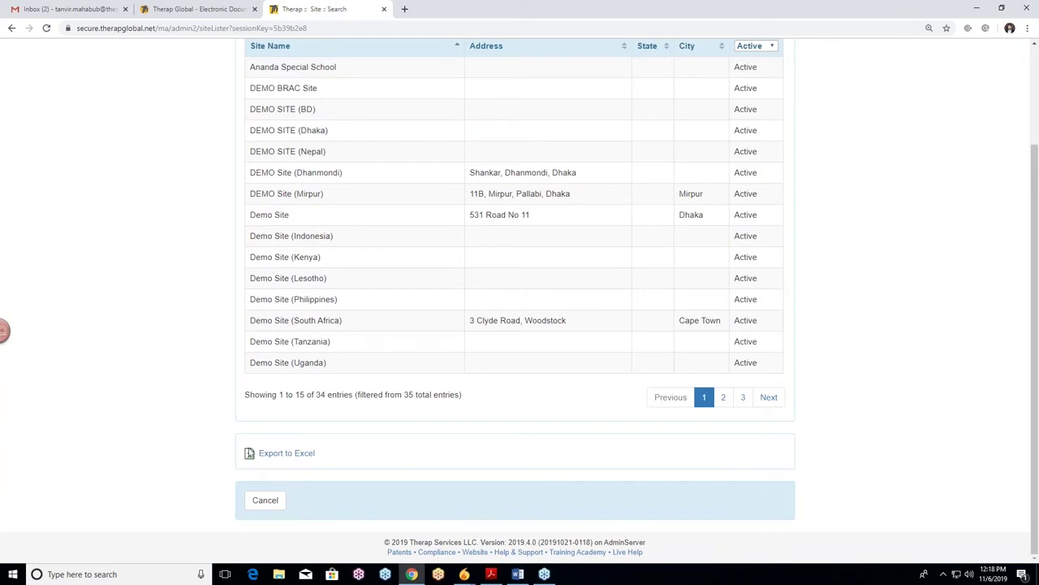
click(300, 460)
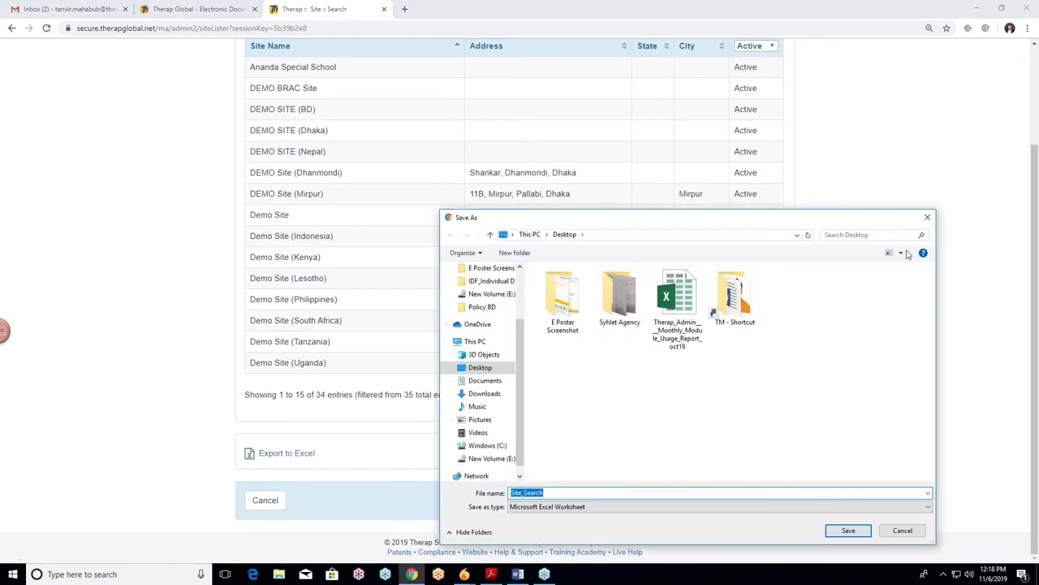
drag(819, 223, 562, 221)
click(670, 218)
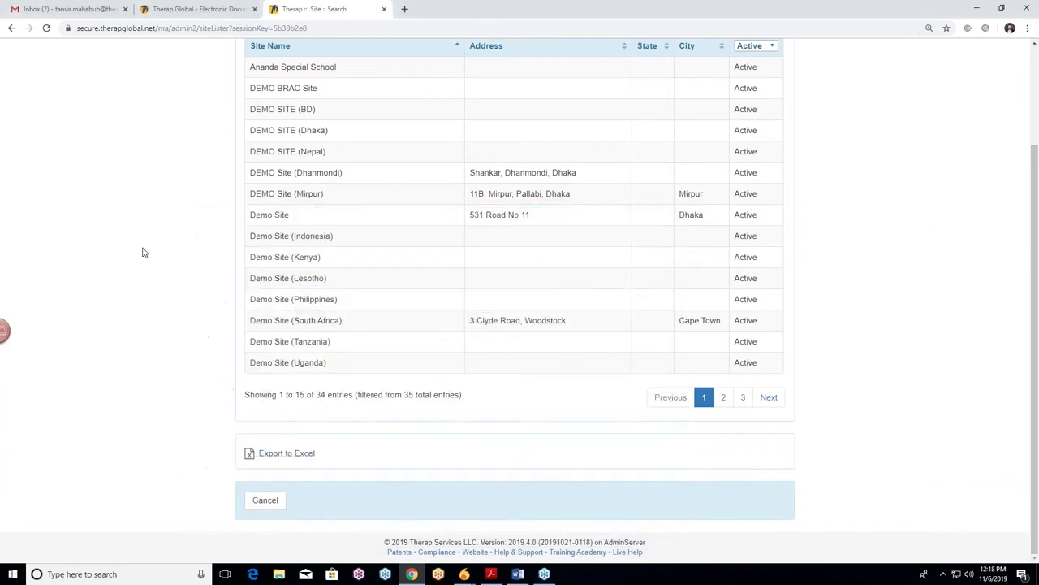
scroll(144, 251, up, 3)
scroll(200, 248, down, 1)
scroll(96, 217, up, 1)
scroll(180, 269, down, 1)
scroll(181, 270, down, 2)
scroll(41, 326, up, 3)
click(330, 71)
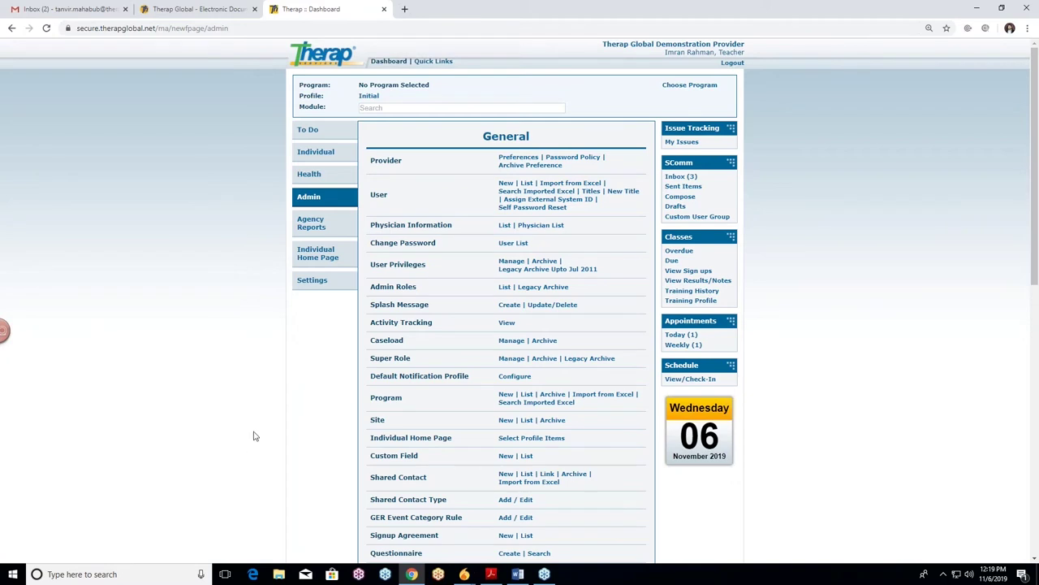
Open a blank Create New Program form from the Admin tab's Program row
scroll(256, 435, down, 1)
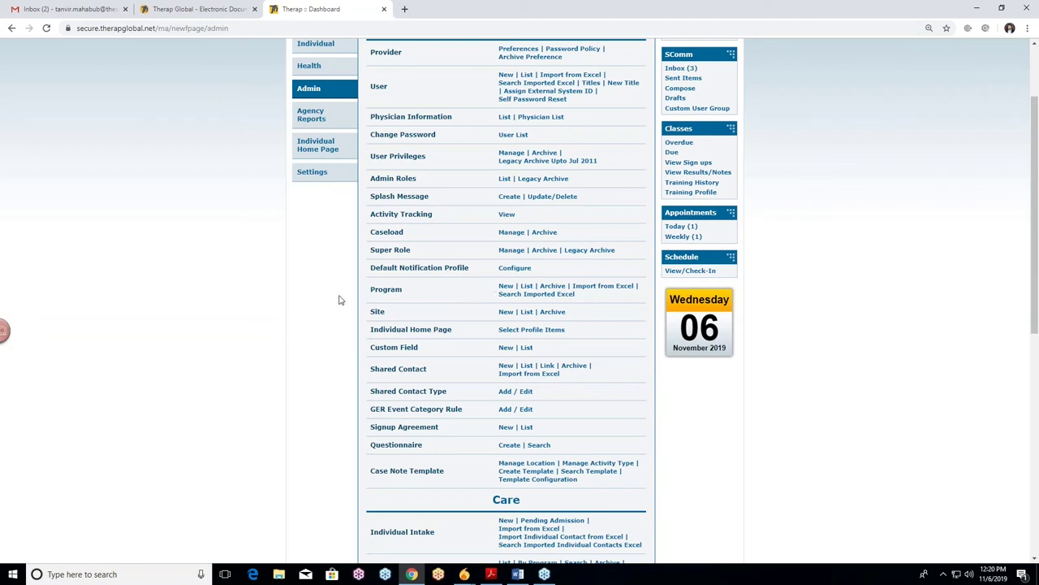
scroll(190, 268, up, 2)
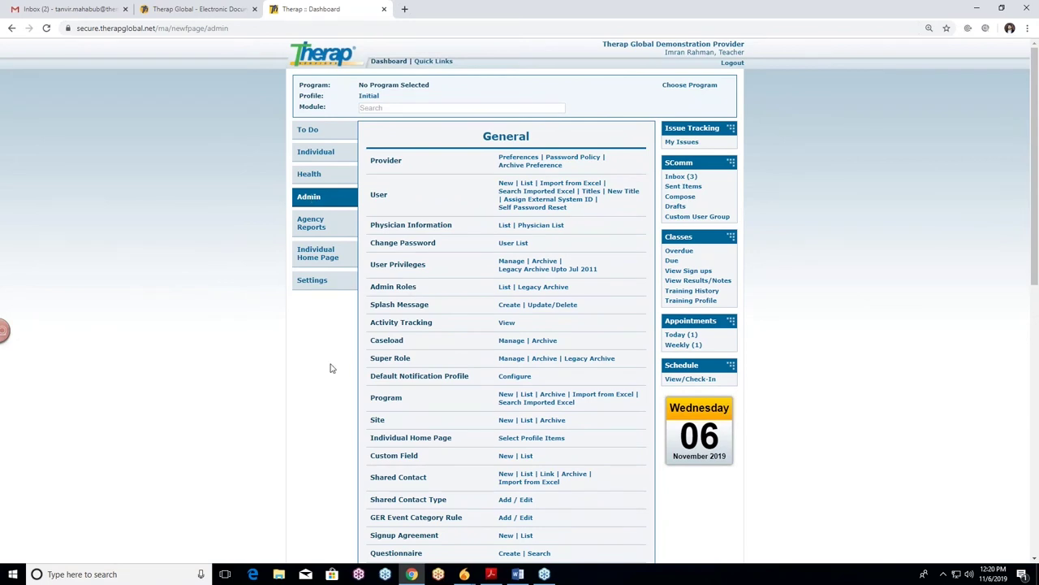
scroll(333, 368, down, 2)
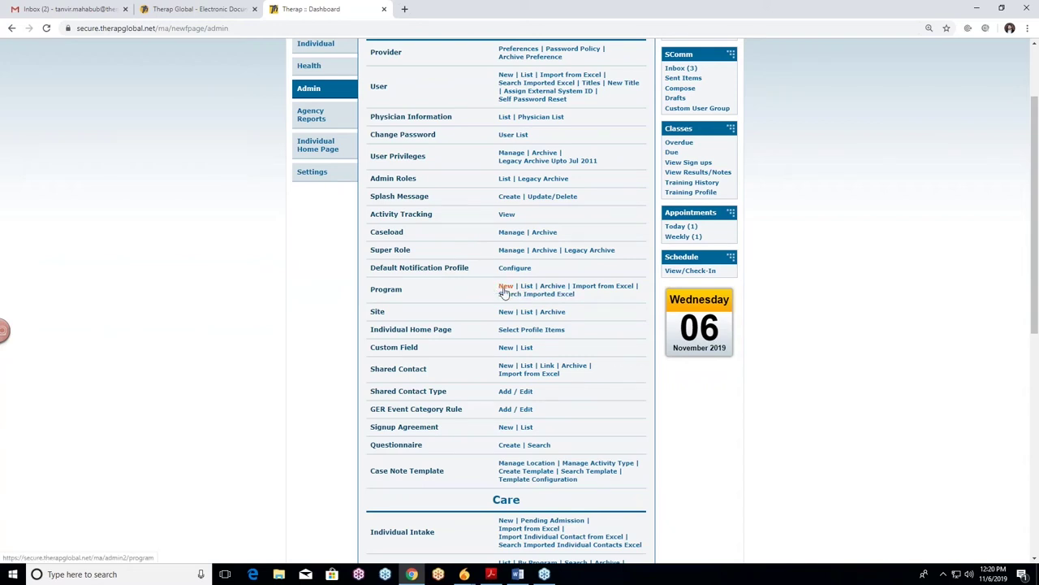
click(505, 287)
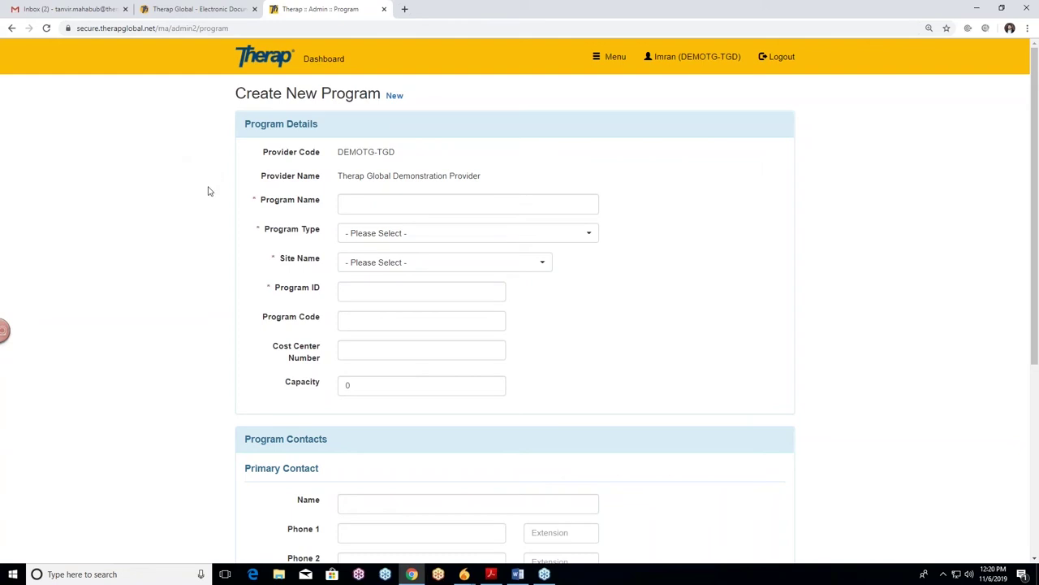
Enter 'Pre-School' as the new program's name
scroll(209, 188, down, 4)
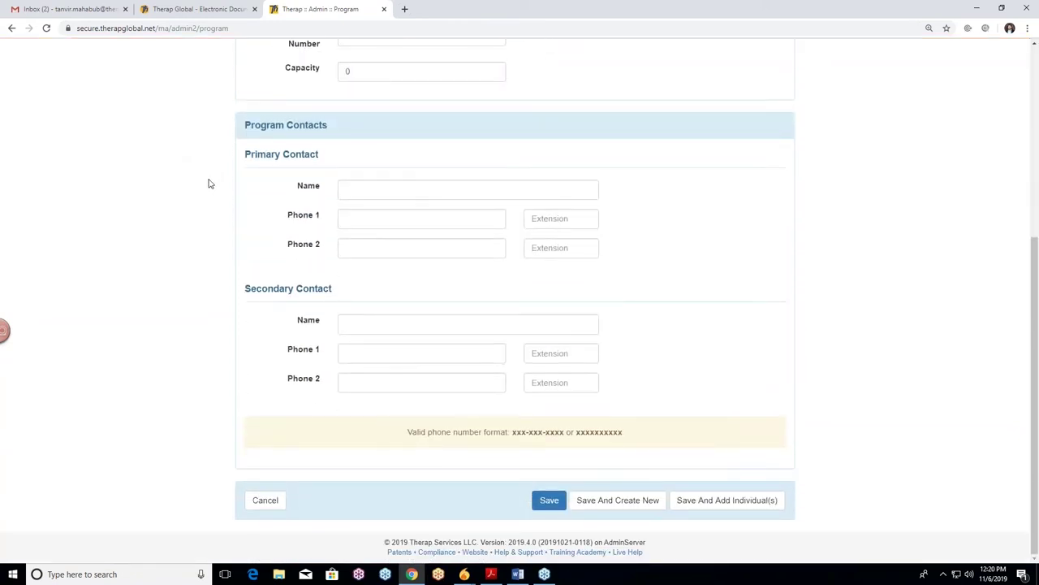
scroll(209, 186, up, 4)
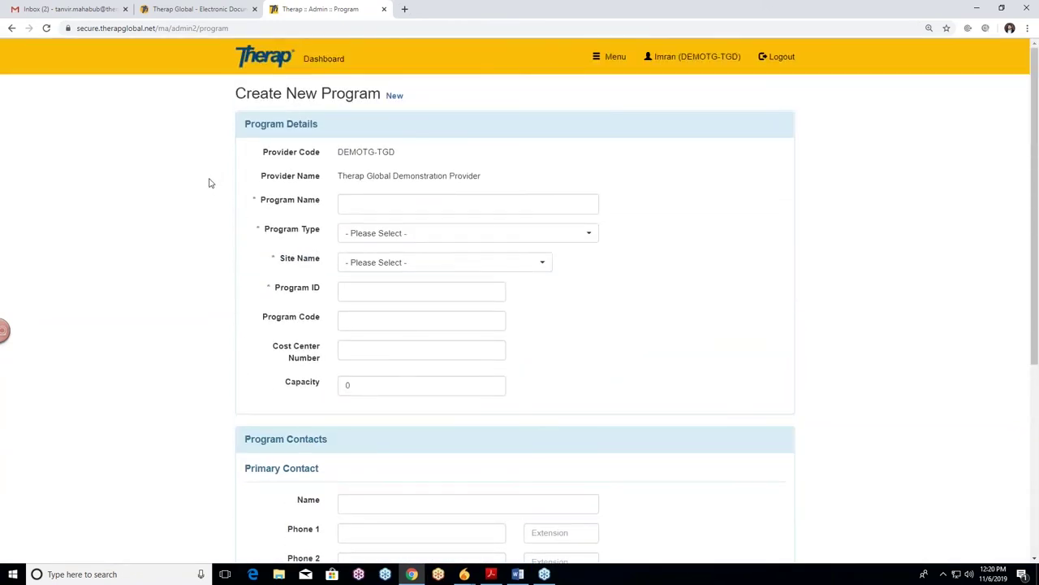
scroll(208, 181, down, 1)
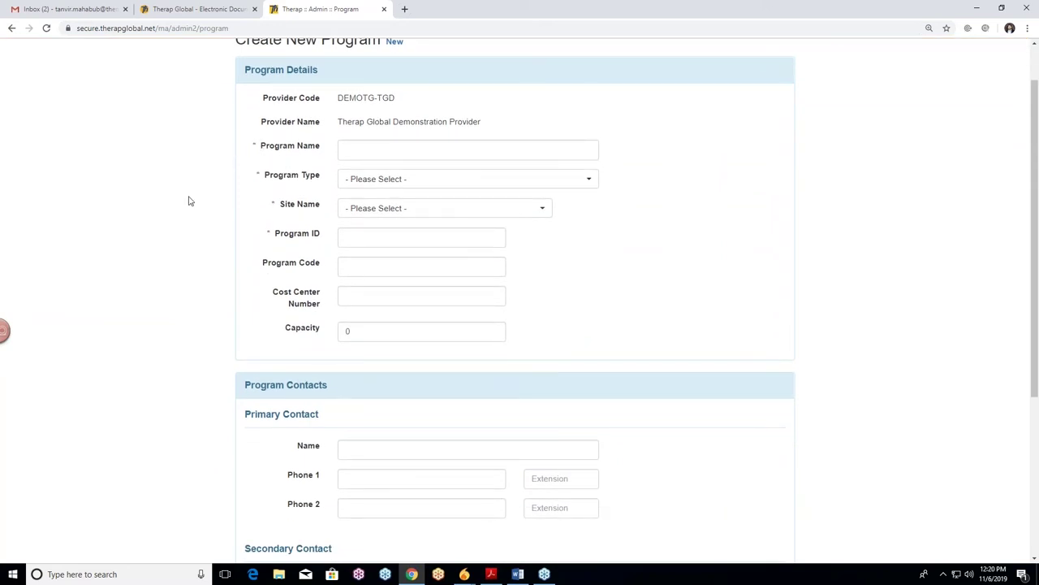
scroll(127, 248, down, 1)
scroll(127, 248, down, 3)
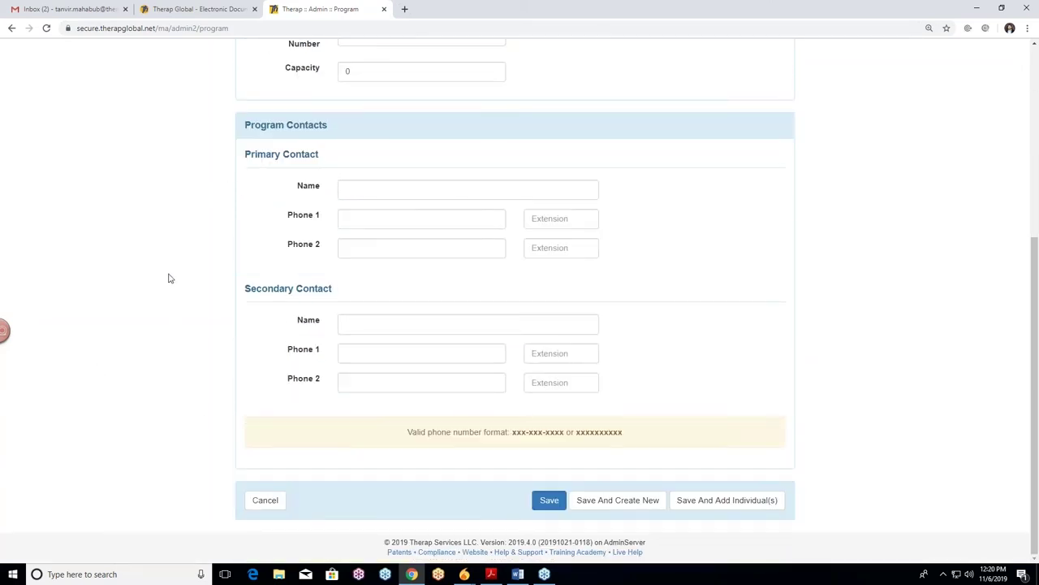
scroll(167, 279, up, 2)
scroll(167, 289, up, 1)
scroll(167, 291, up, 1)
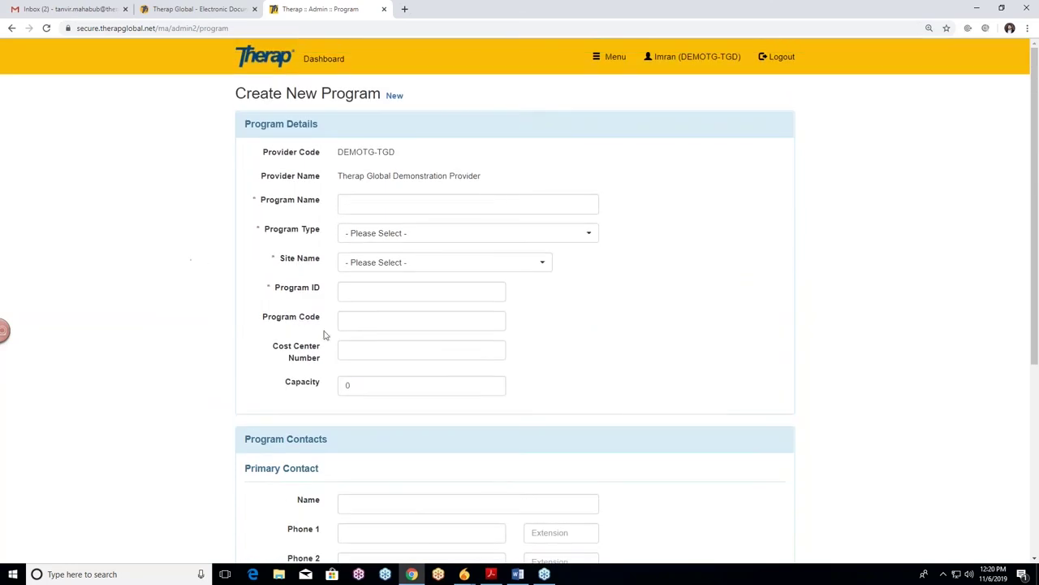
click(384, 205)
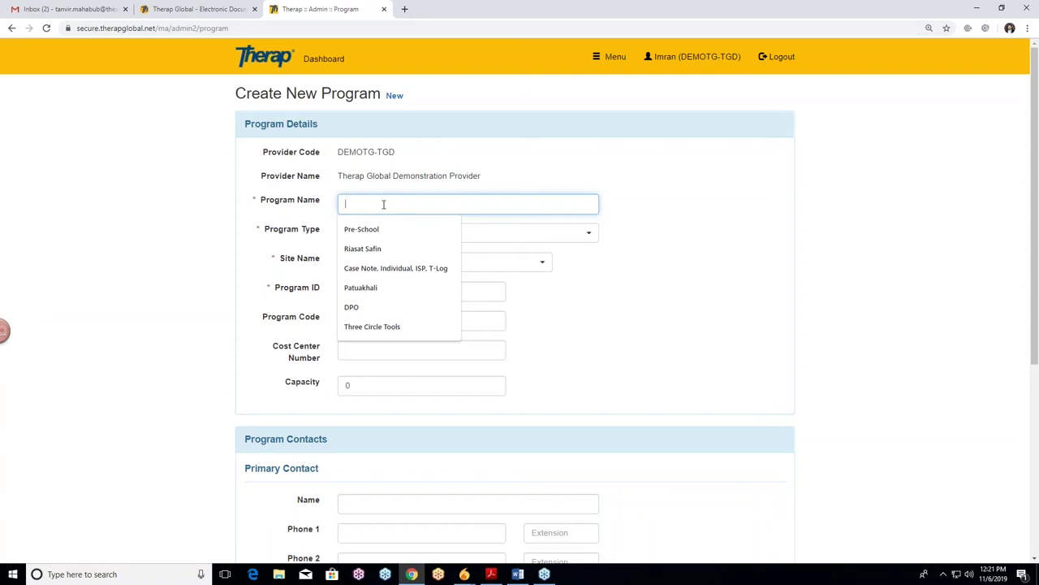
text(Pre-Sc)
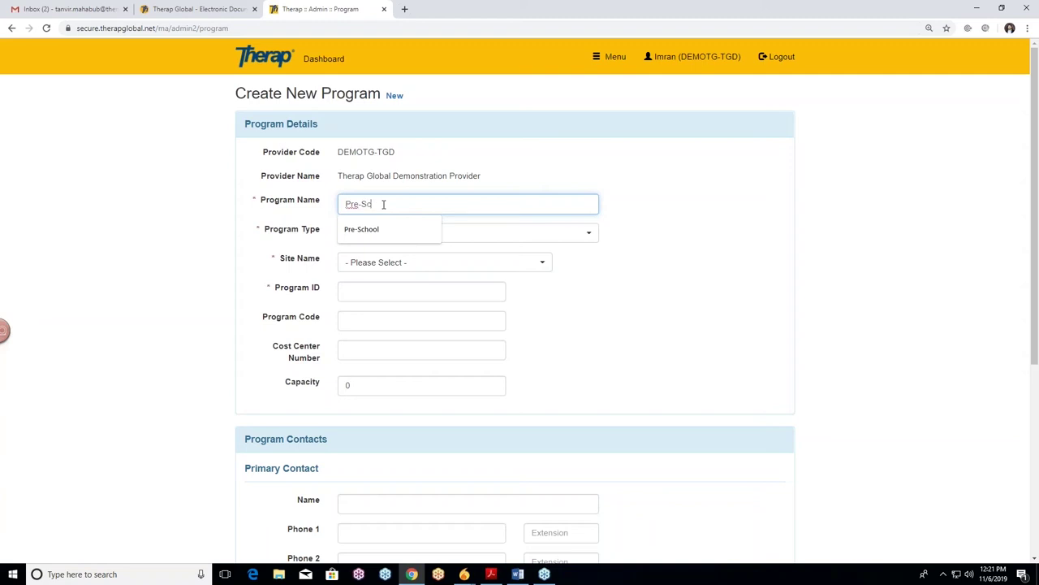
text(hool)
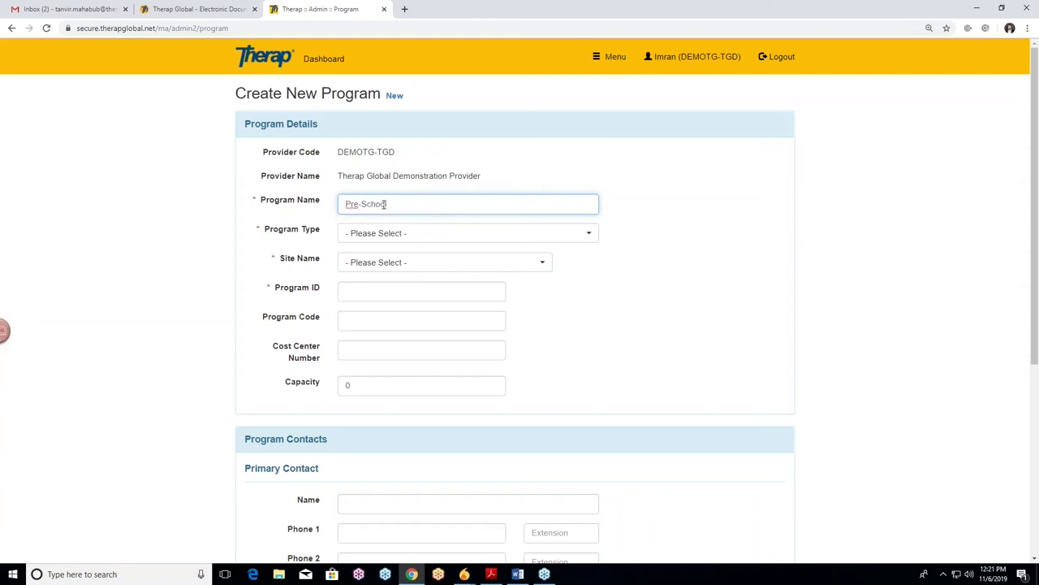
click(210, 196)
click(414, 207)
click(190, 220)
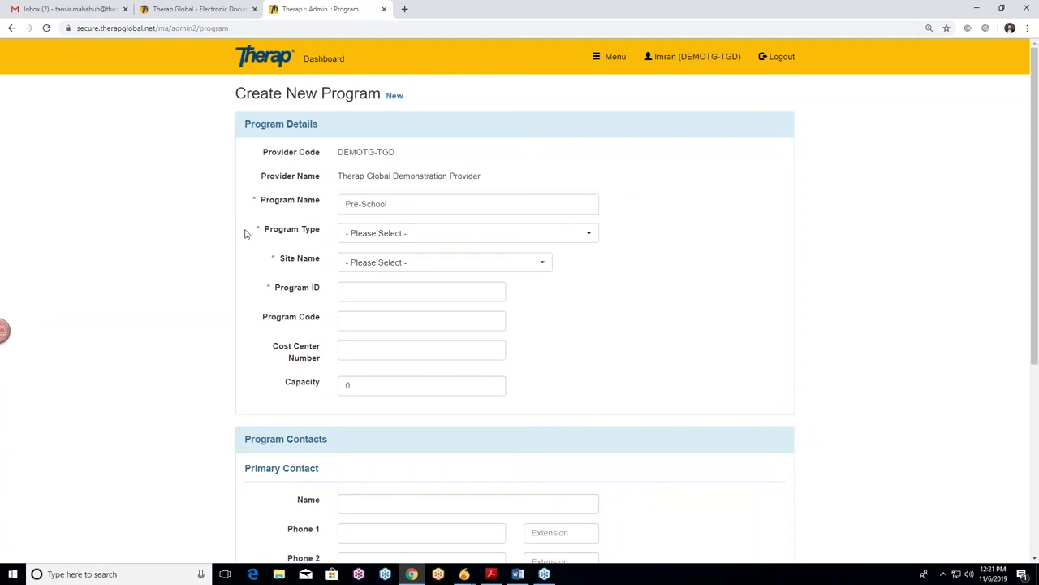
scroll(243, 227, down, 1)
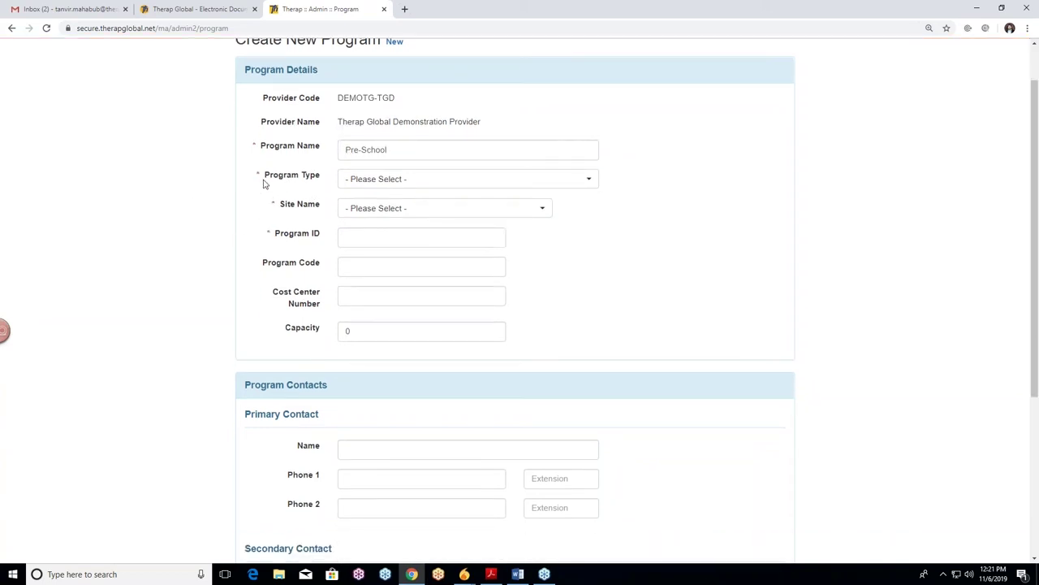
click(567, 186)
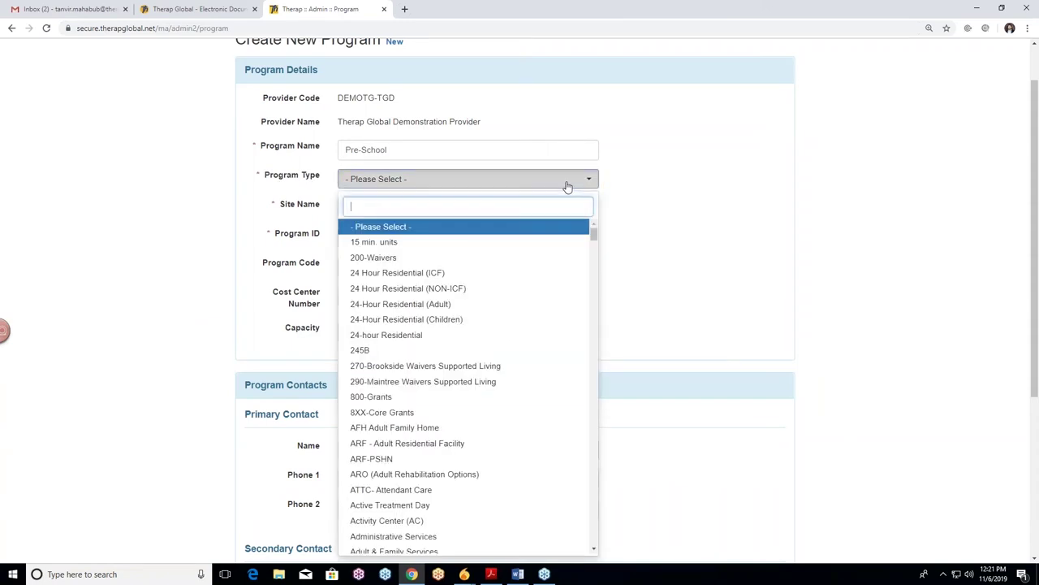
Search 'schoo' in the Program Type dropdown and choose School
mouse_move(595, 235)
mouse_down()
mouse_move(589, 551)
mouse_move(593, 227)
mouse_up()
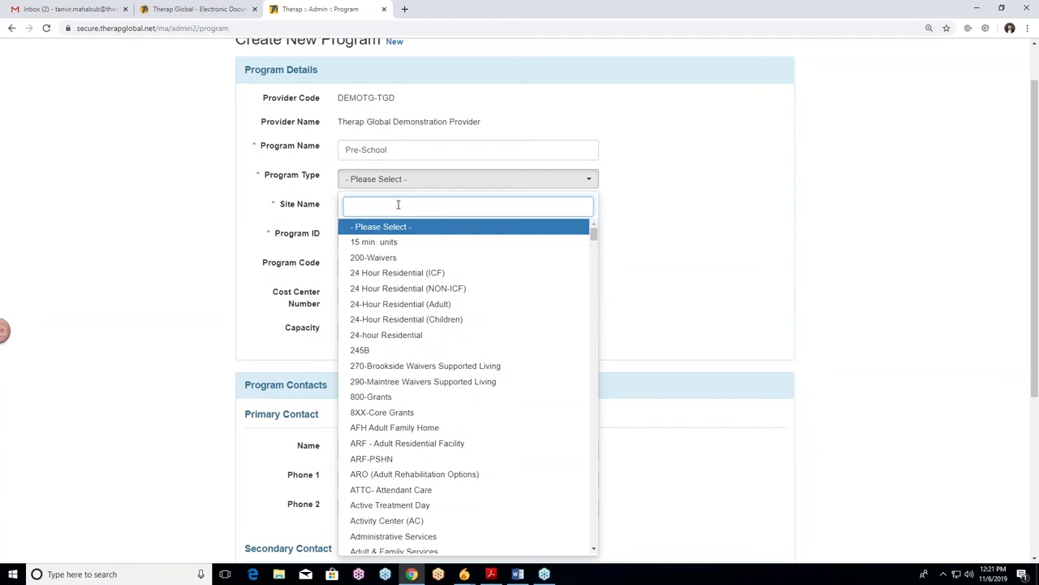
text(schoo)
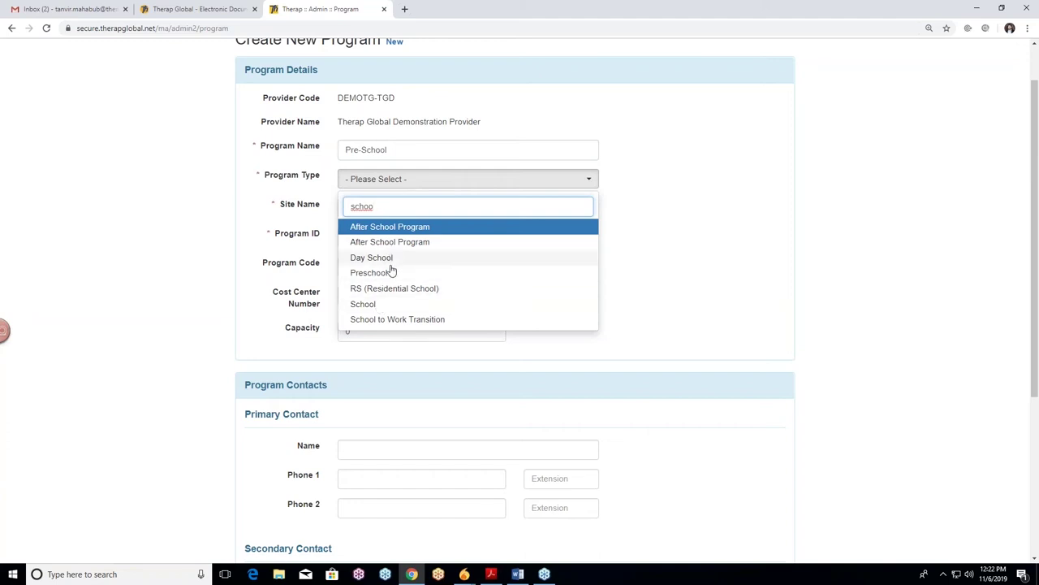
click(377, 306)
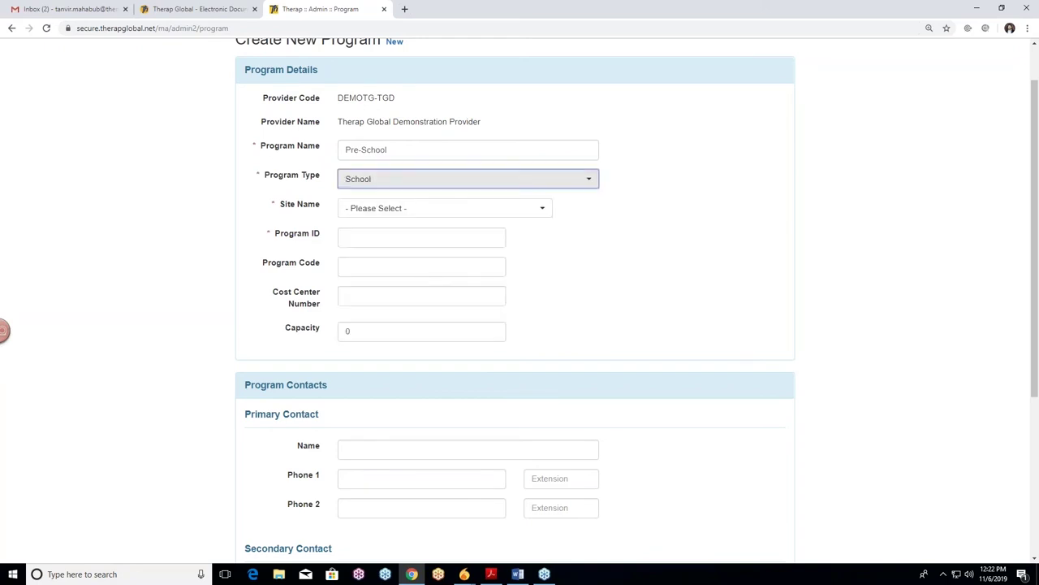
click(672, 274)
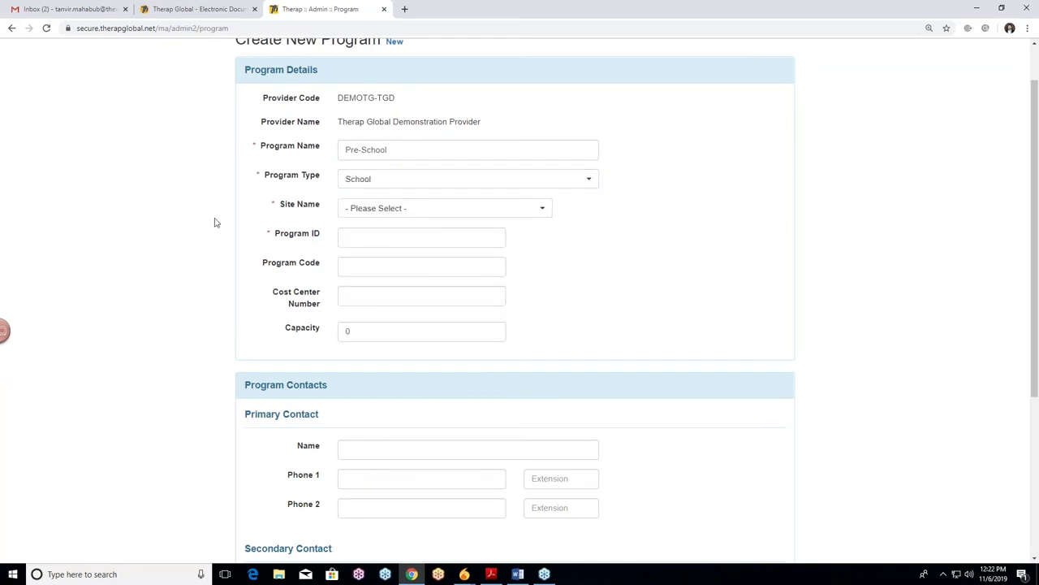
click(393, 151)
click(498, 179)
scroll(205, 226, down, 1)
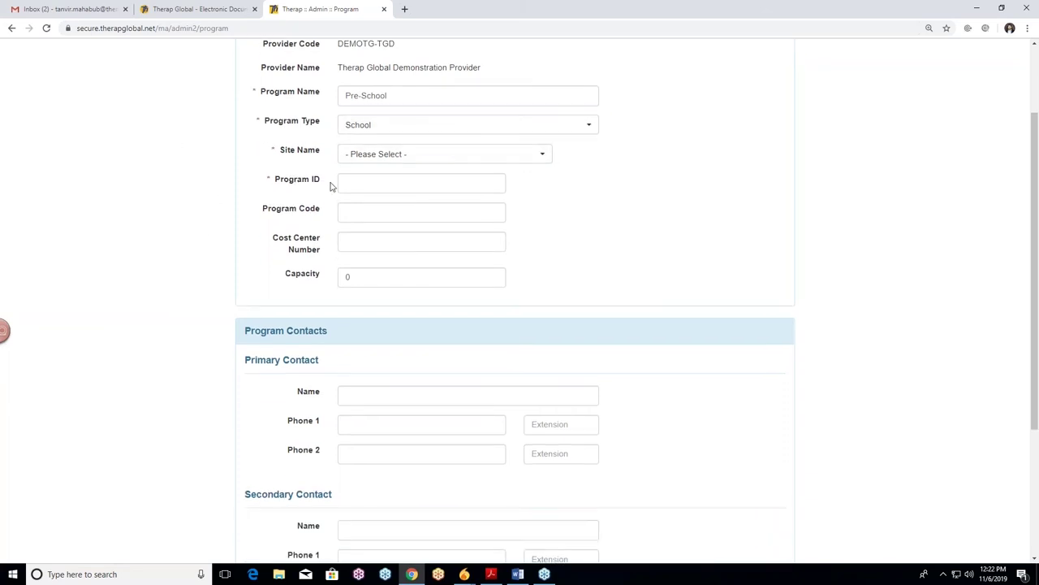
Pick DEMO Site (Mirpur) from the Site Name list
click(509, 161)
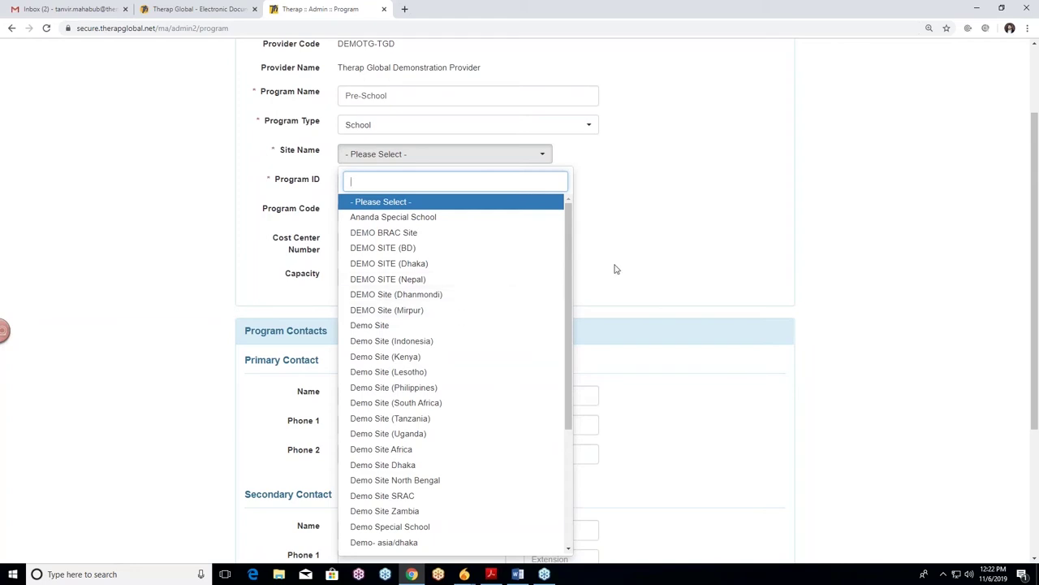
mouse_move(569, 250)
mouse_down()
mouse_move(566, 397)
mouse_move(568, 231)
mouse_up()
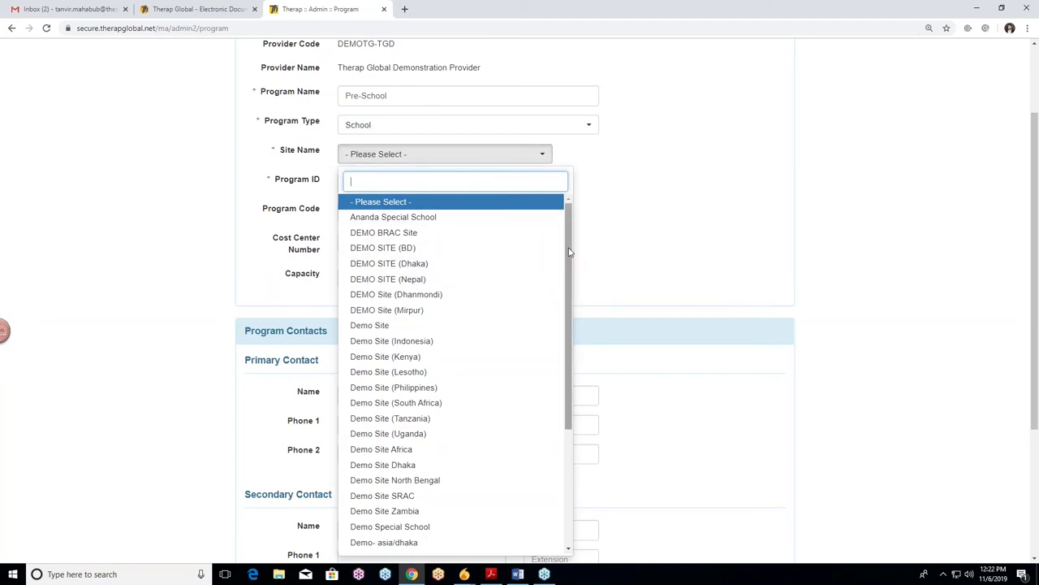
click(469, 312)
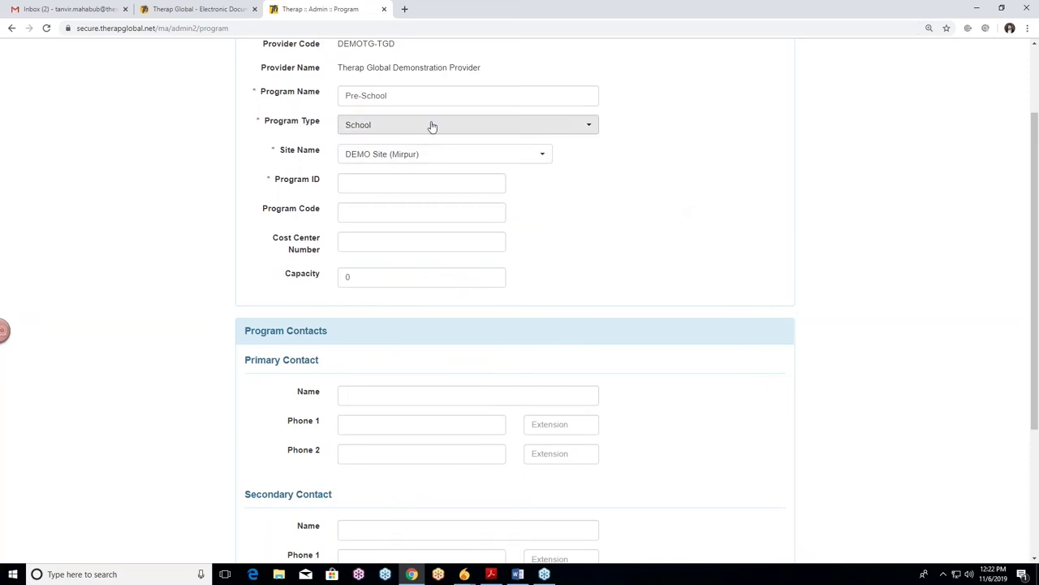
click(562, 132)
click(562, 132)
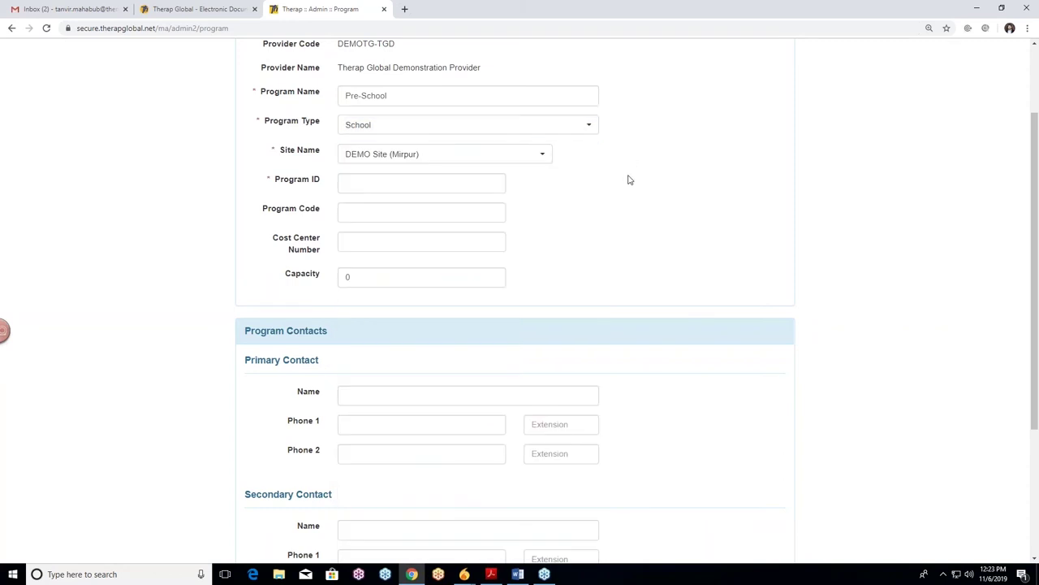
click(355, 185)
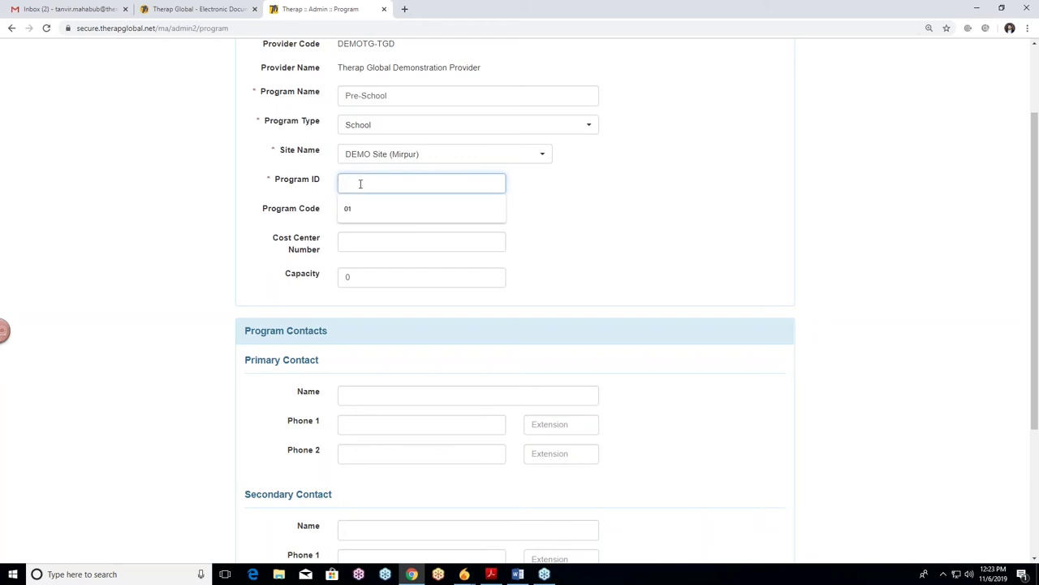
text(1)
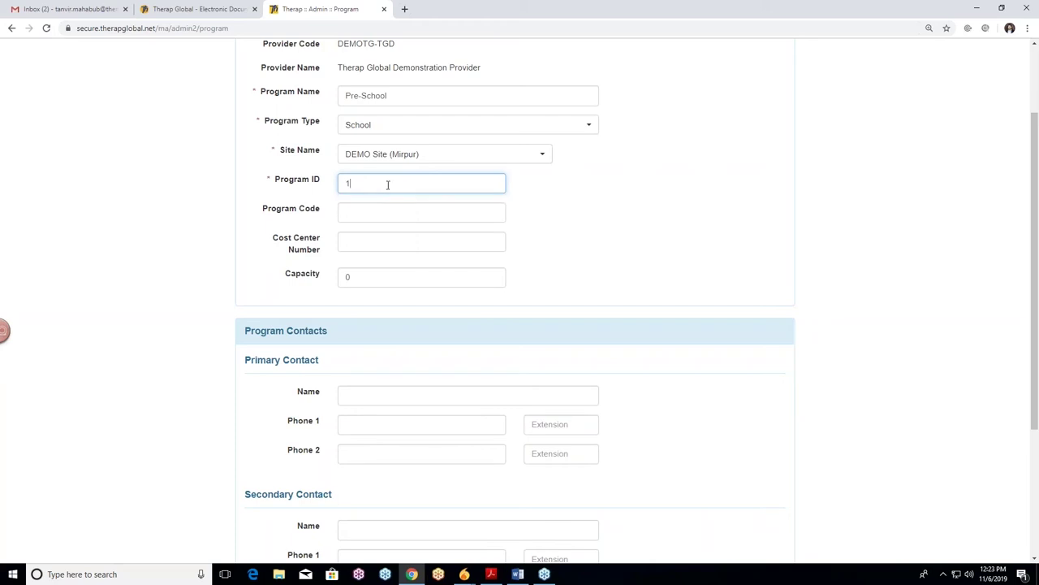
click(608, 222)
scroll(519, 216, down, 1)
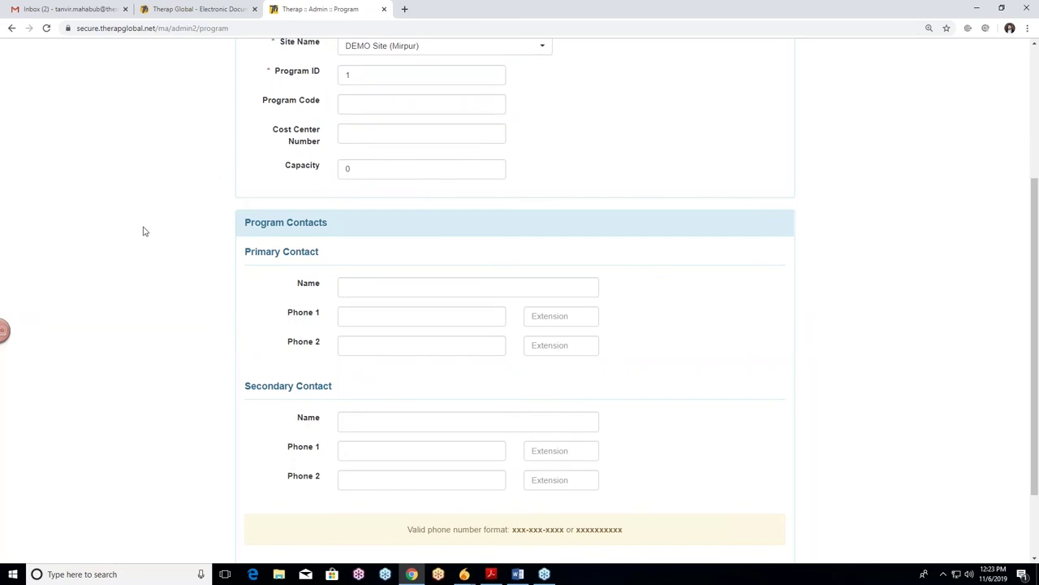
scroll(192, 213, up, 1)
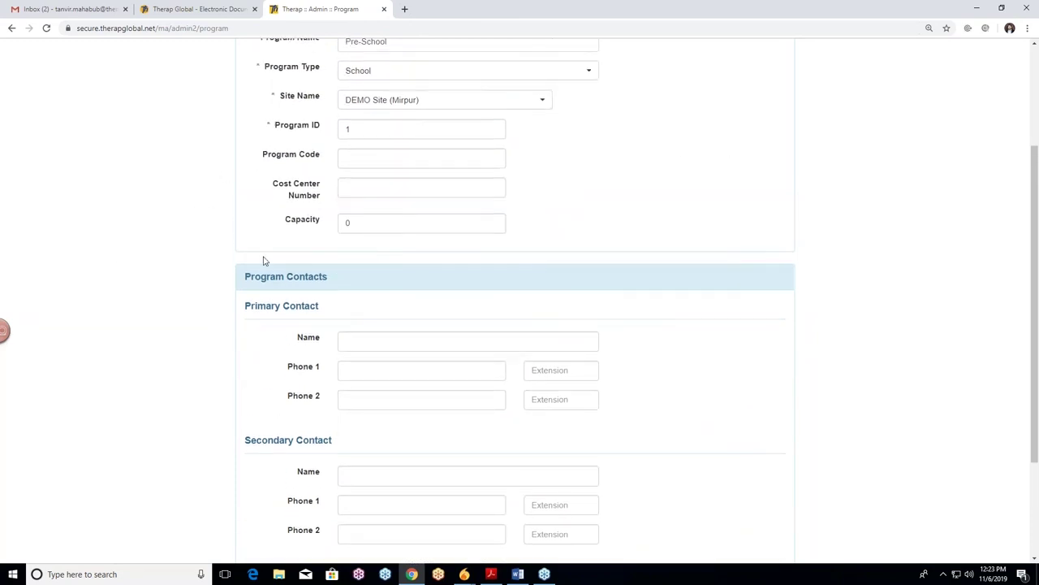
scroll(228, 251, up, 2)
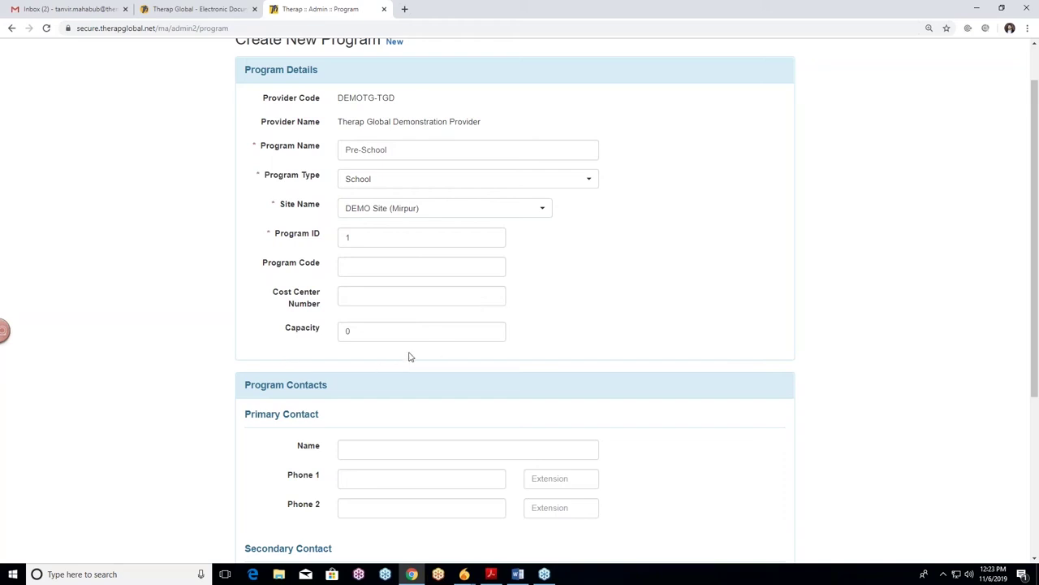
scroll(633, 324, down, 1)
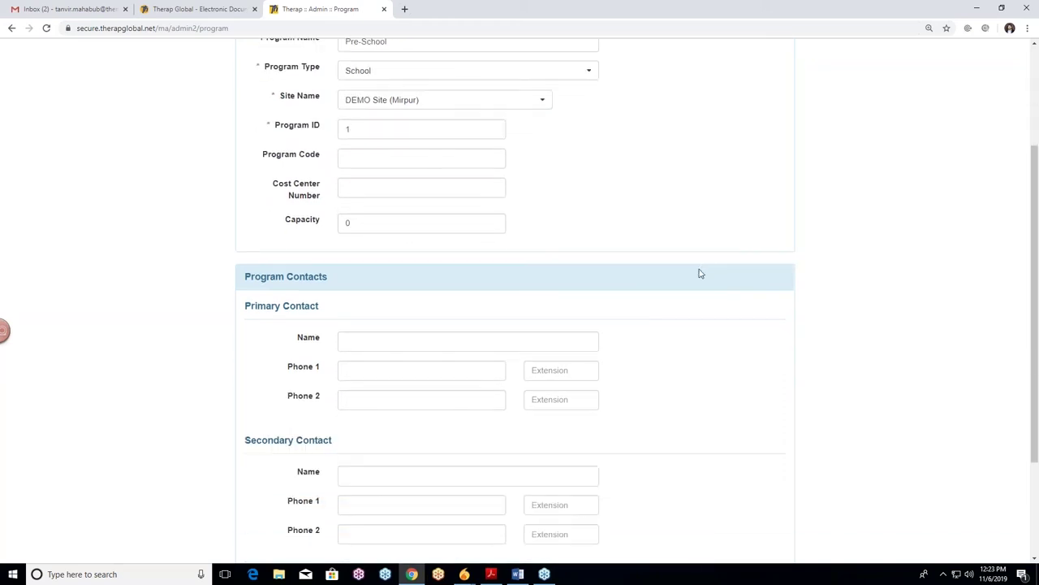
scroll(448, 252, down, 1)
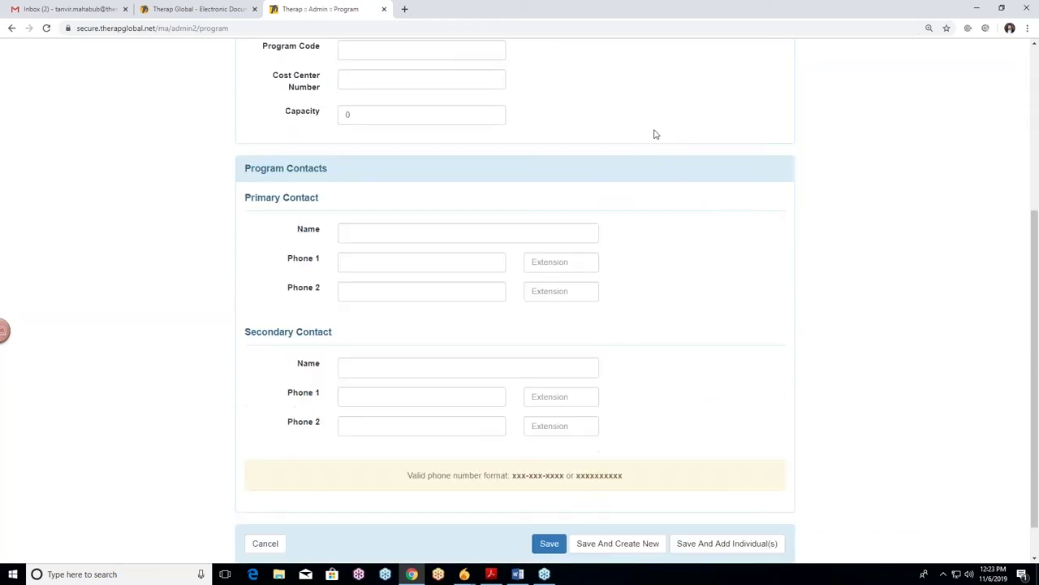
scroll(126, 280, up, 3)
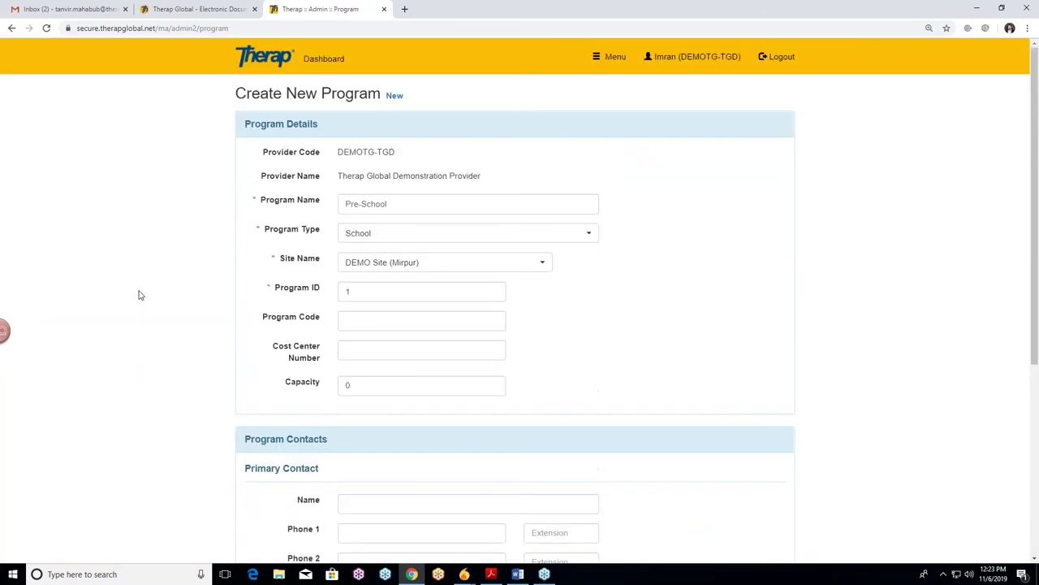
scroll(138, 295, down, 3)
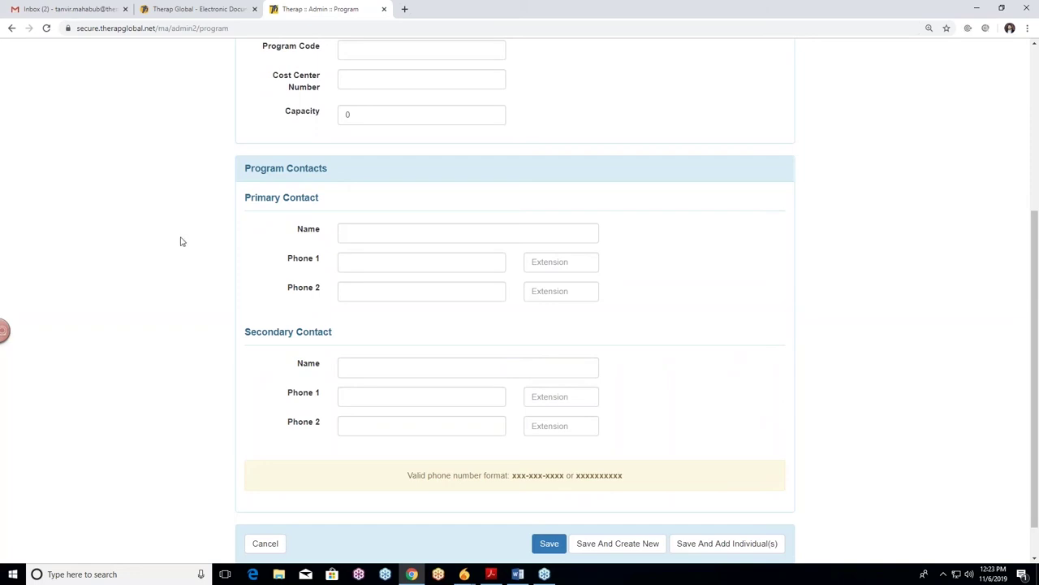
scroll(201, 276, up, 3)
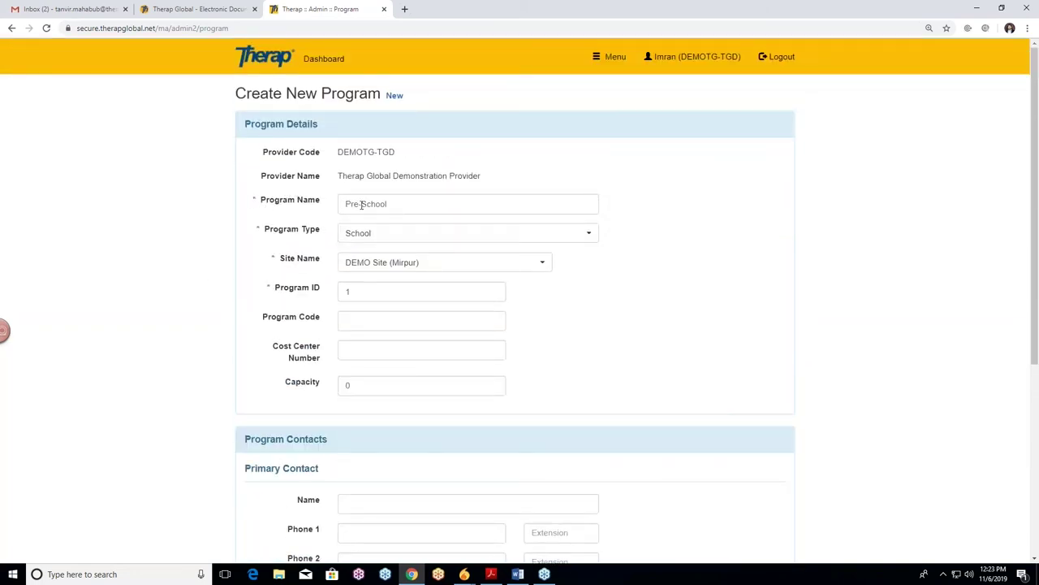
scroll(199, 237, down, 2)
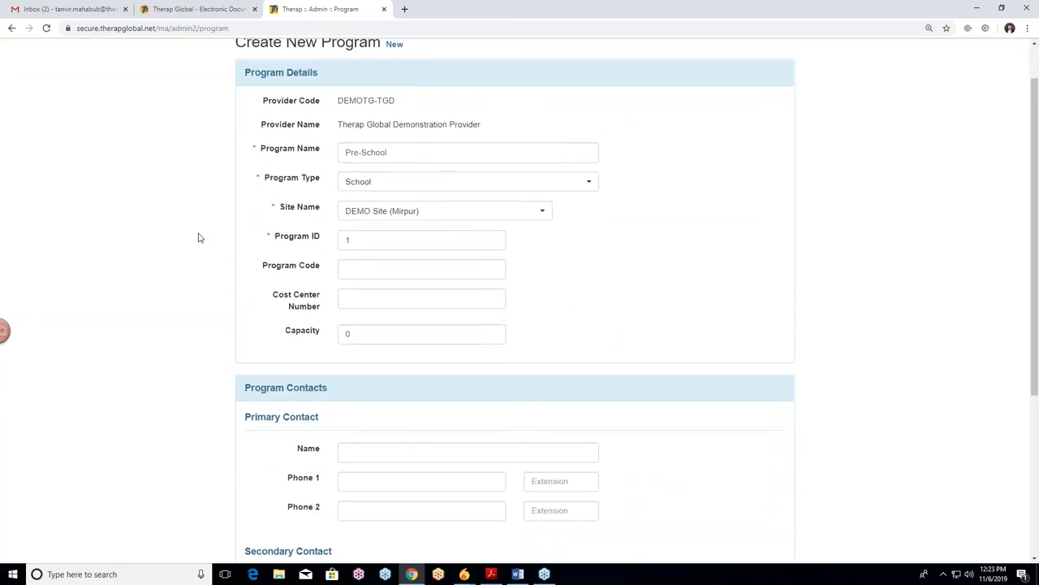
scroll(199, 237, up, 1)
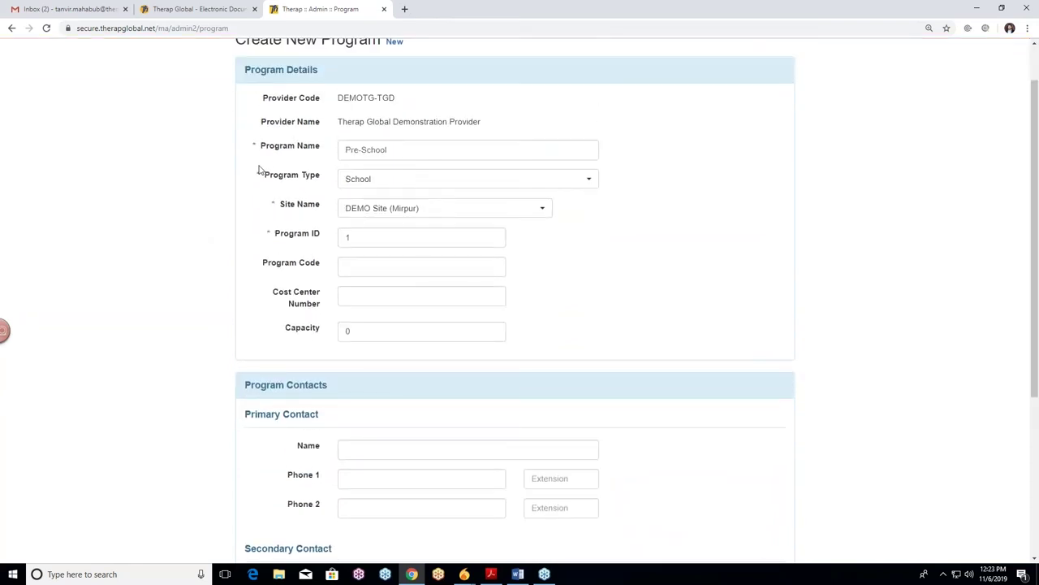
scroll(211, 246, down, 3)
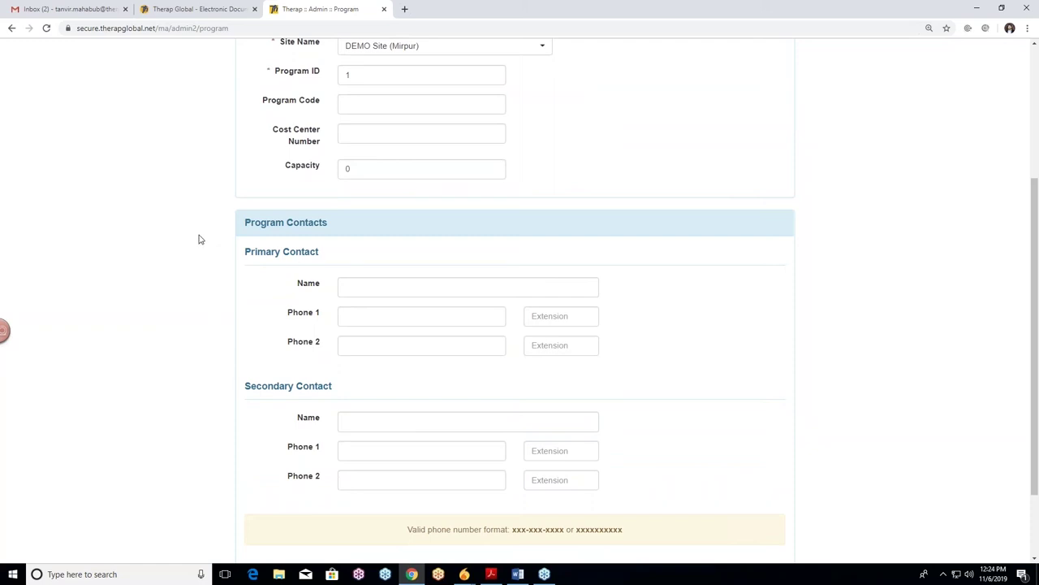
scroll(199, 238, up, 1)
scroll(199, 238, down, 1)
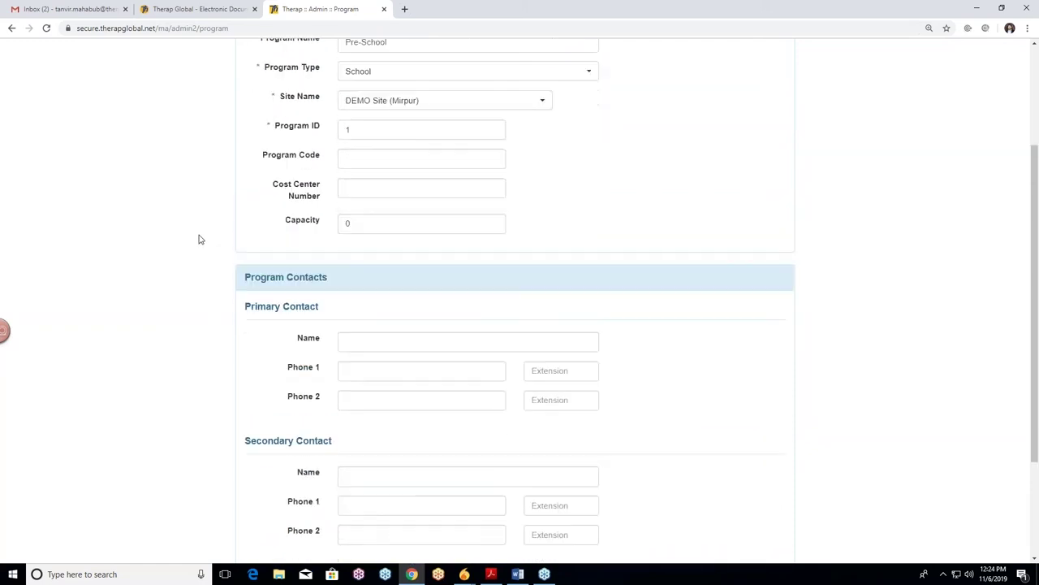
scroll(199, 238, down, 2)
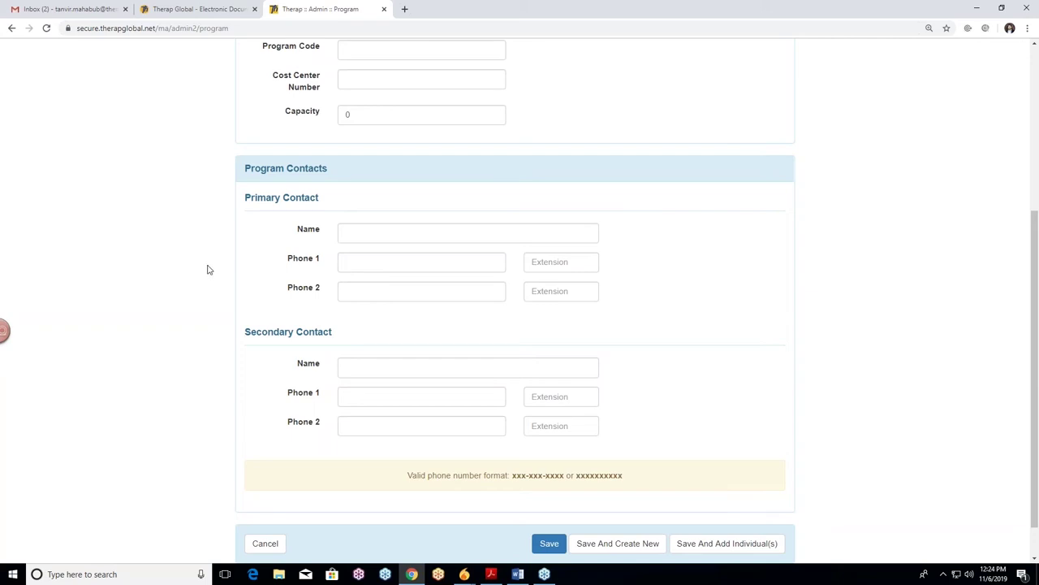
Enter the primary contact's name and fill its Phone 1 from the saved autofill number
click(378, 233)
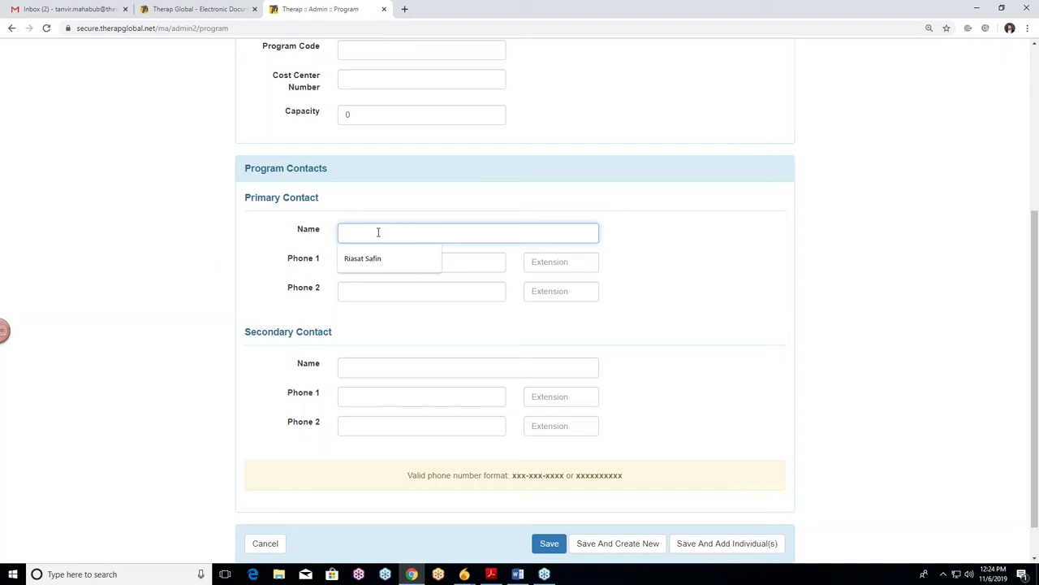
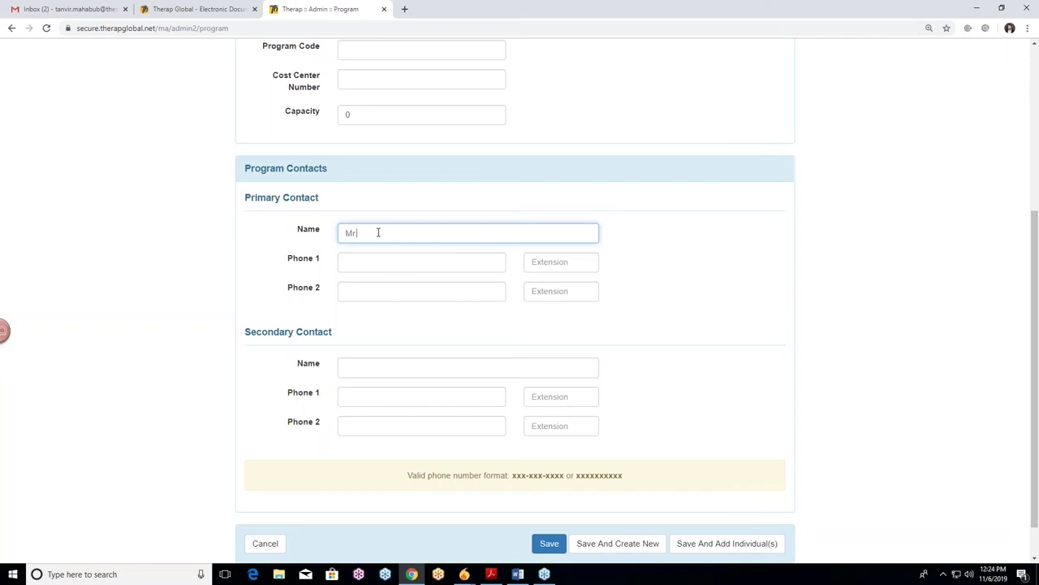
click(373, 262)
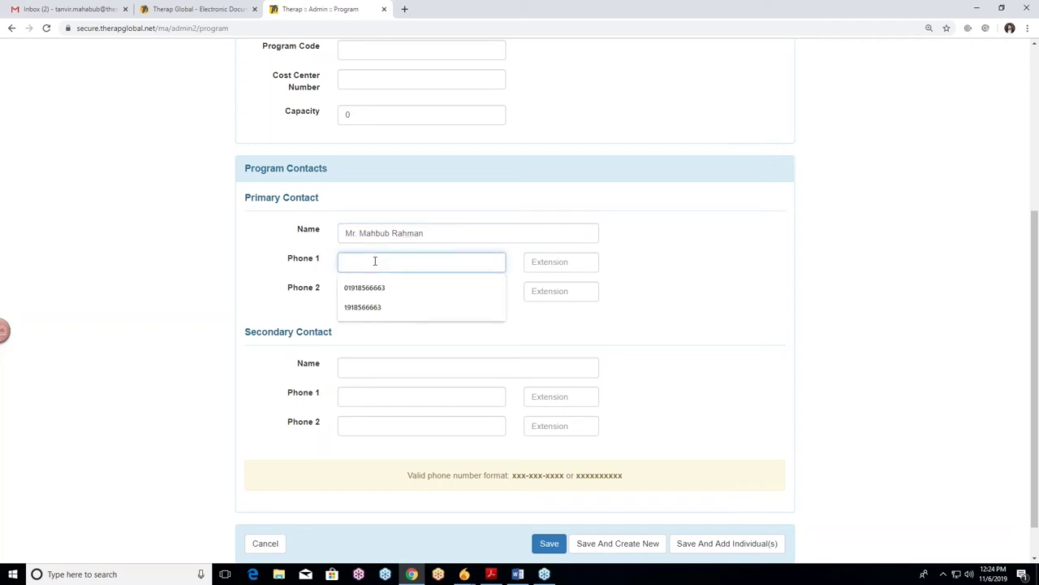
click(364, 308)
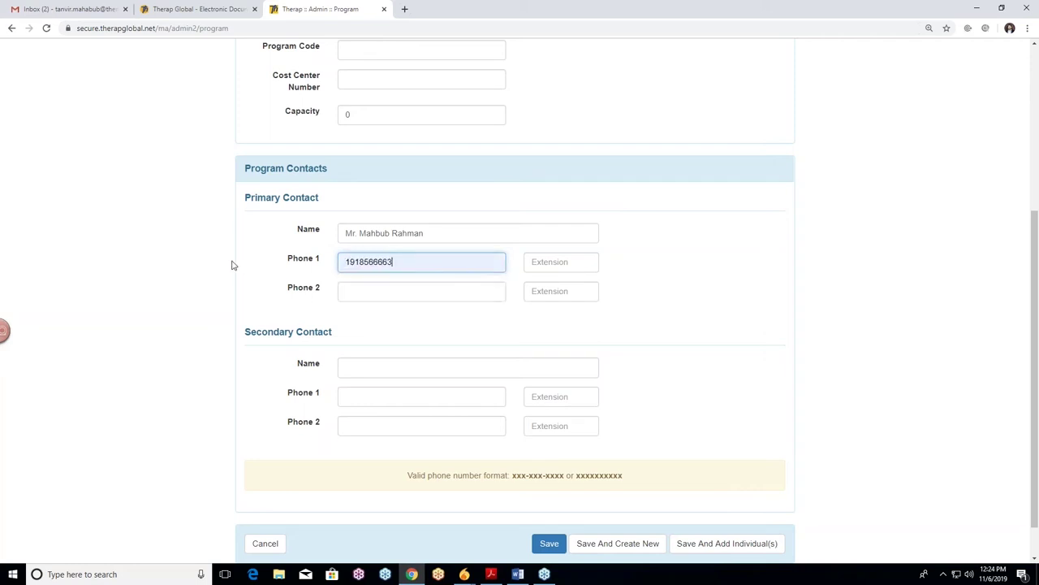
scroll(228, 253, down, 1)
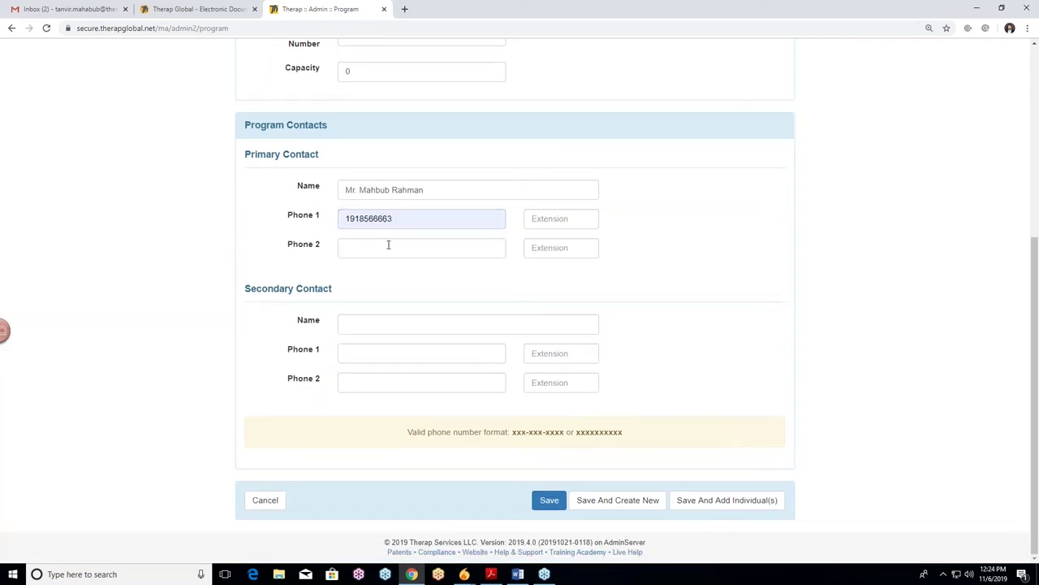
Enter the secondary contact's name and its first phone number
click(369, 321)
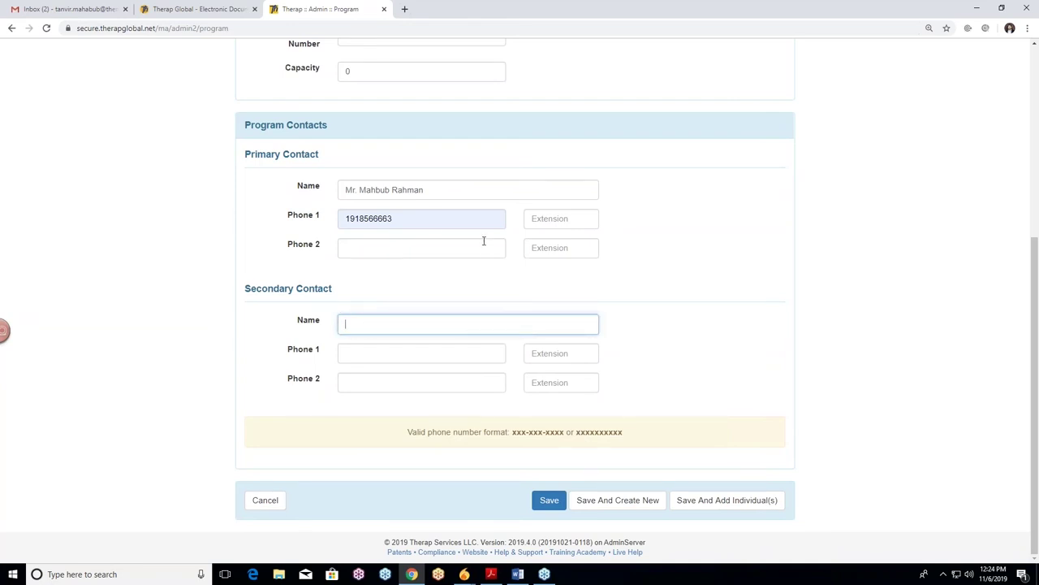
scroll(589, 285, up, 4)
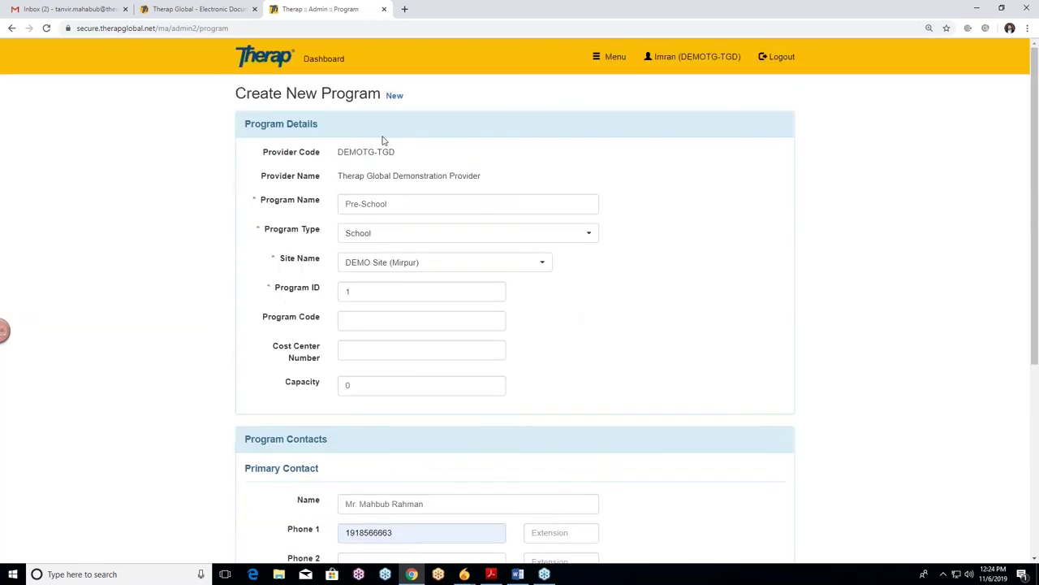
scroll(617, 325, down, 1)
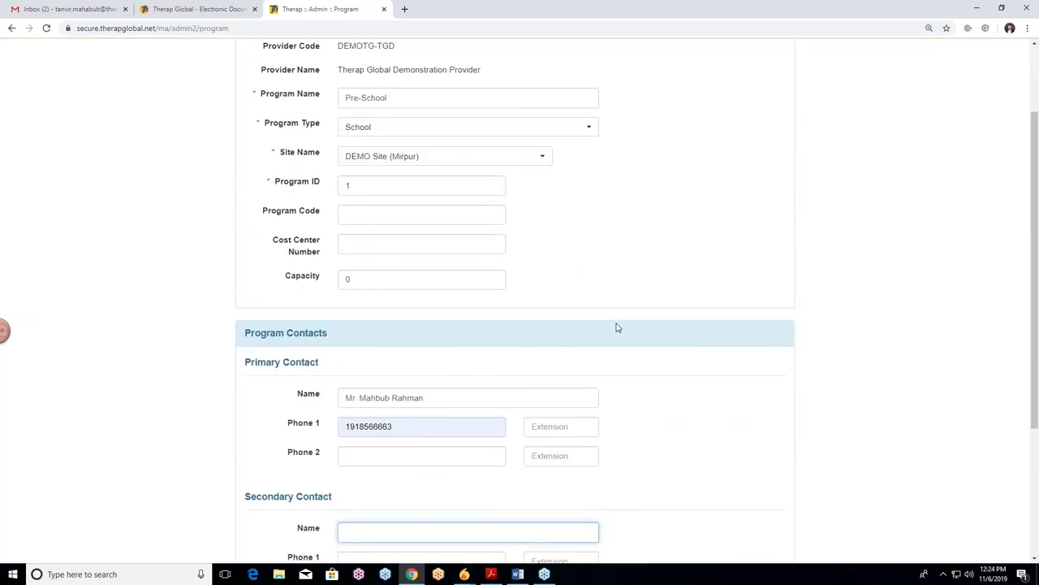
scroll(609, 307, down, 1)
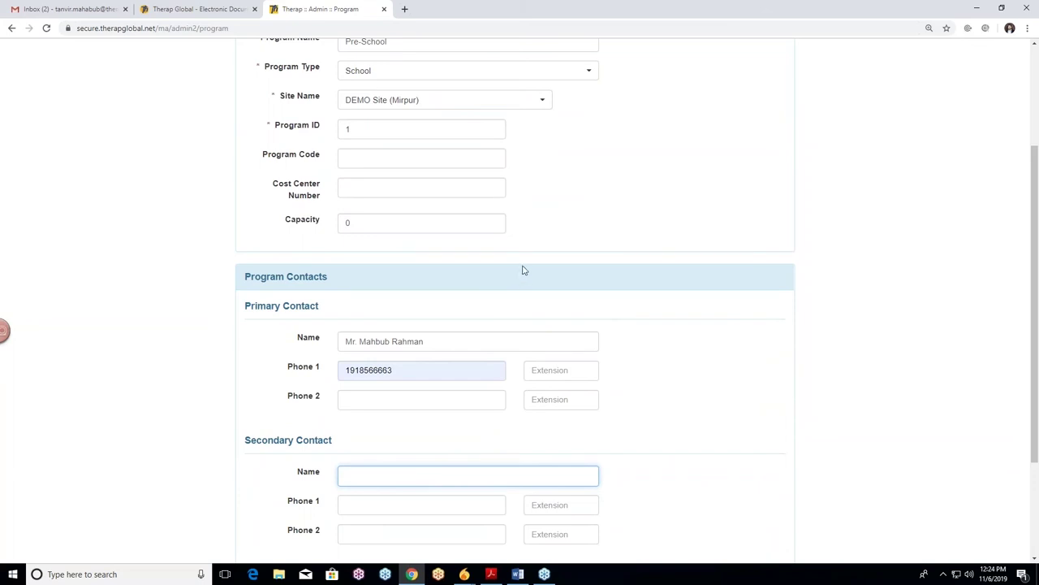
scroll(417, 339, down, 1)
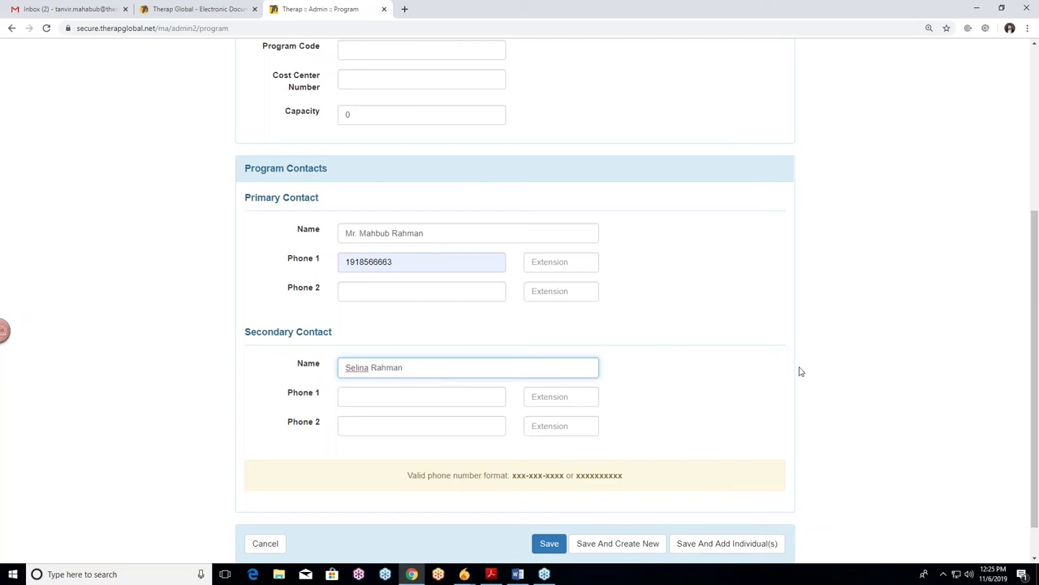
click(395, 391)
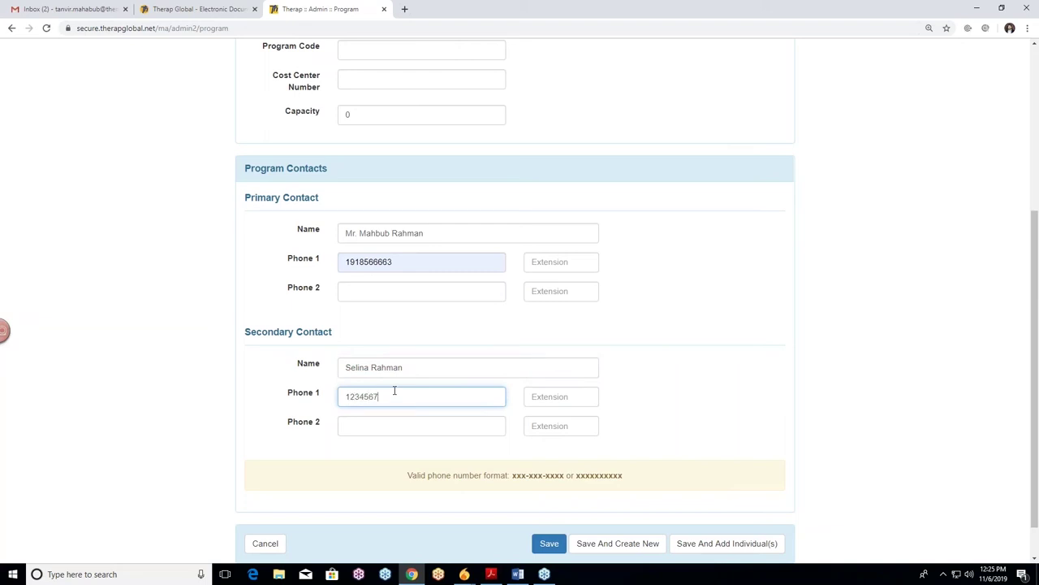
key(Tab)
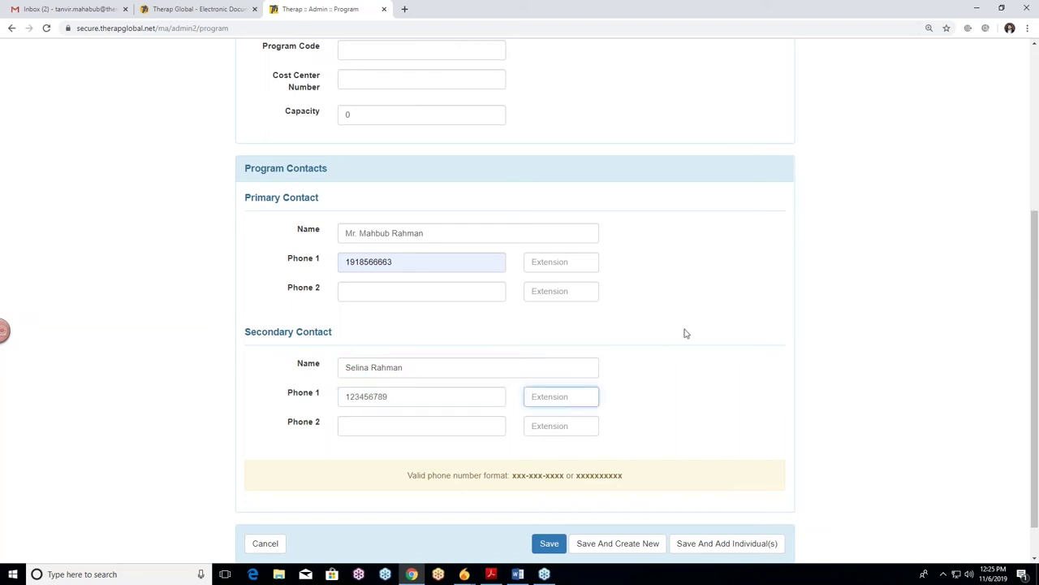
scroll(728, 324, down, 1)
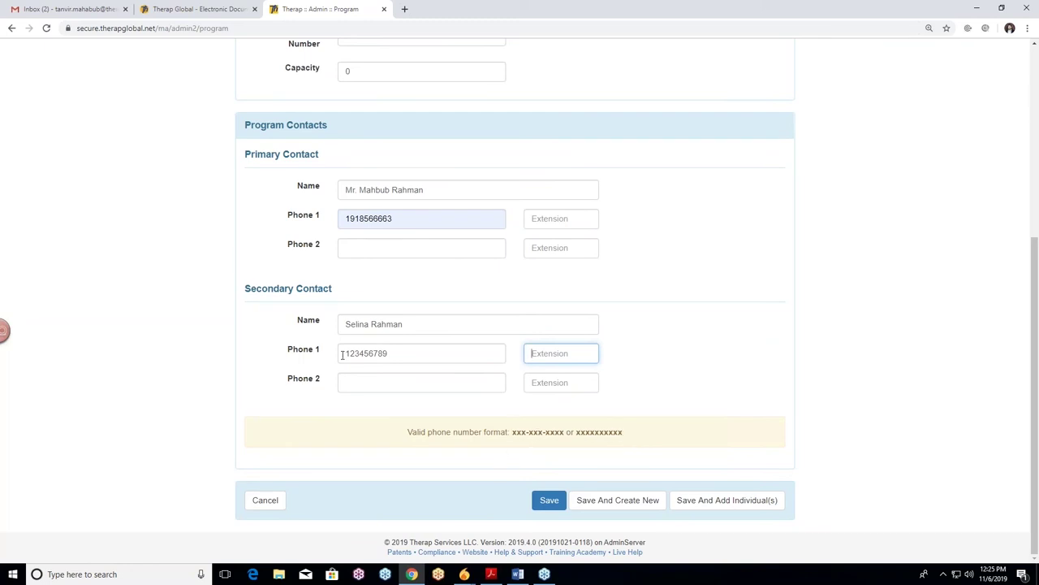
click(695, 318)
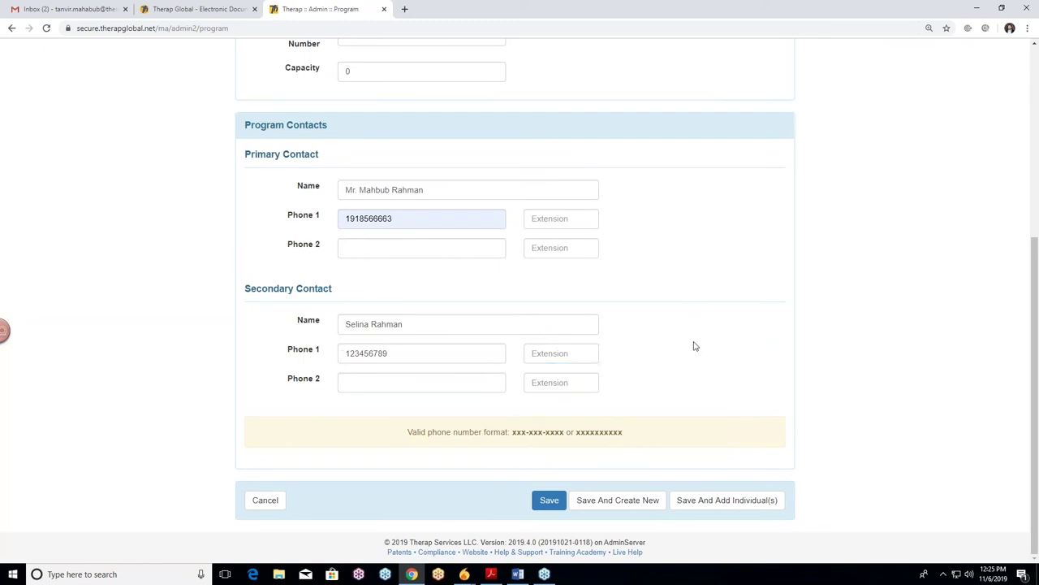
scroll(141, 339, up, 4)
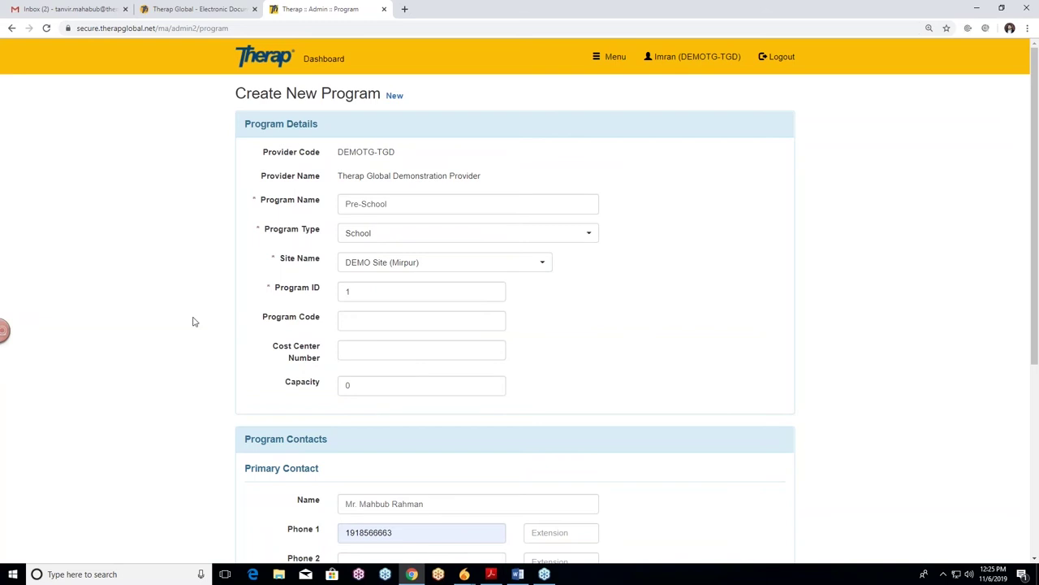
scroll(157, 314, down, 4)
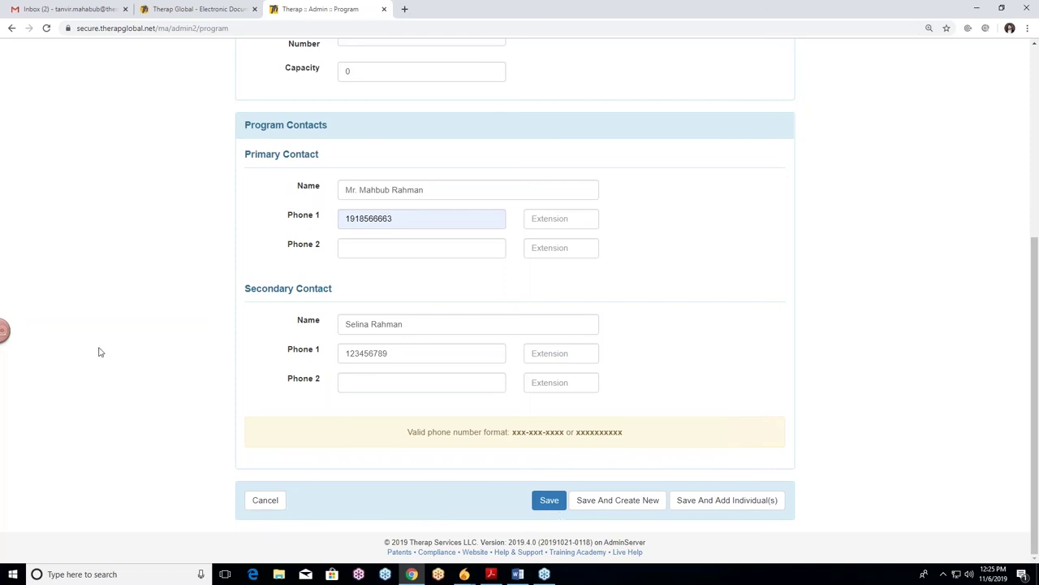
scroll(135, 363, up, 4)
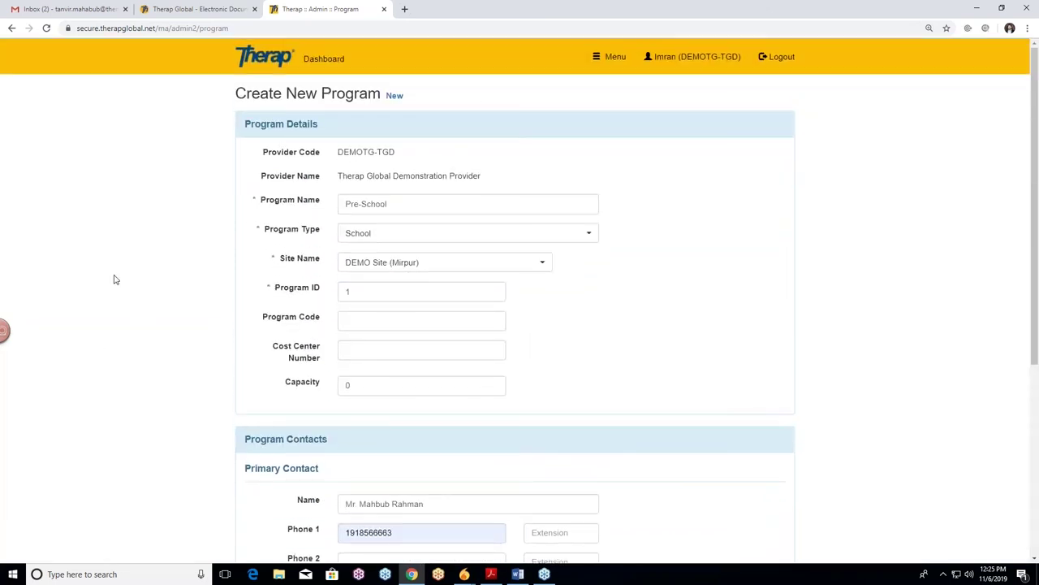
scroll(138, 285, down, 4)
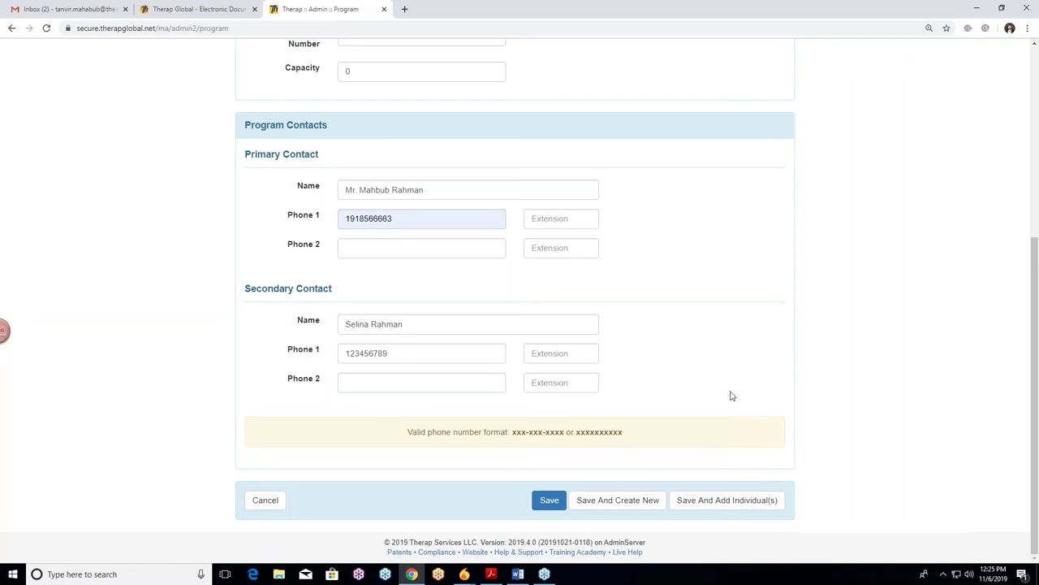
scroll(731, 394, up, 4)
scroll(733, 391, down, 3)
scroll(733, 390, up, 4)
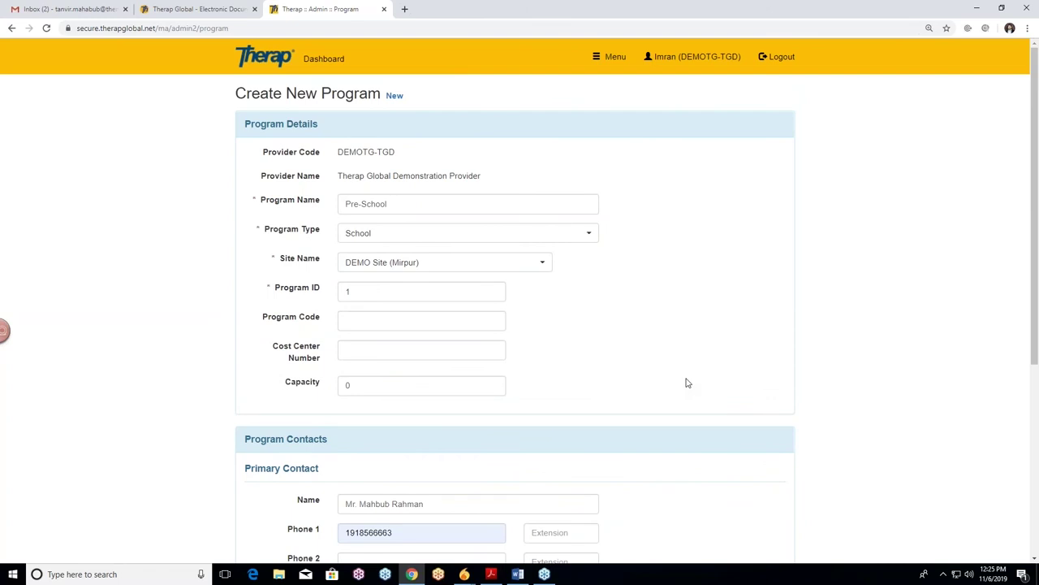
scroll(686, 382, down, 4)
click(549, 500)
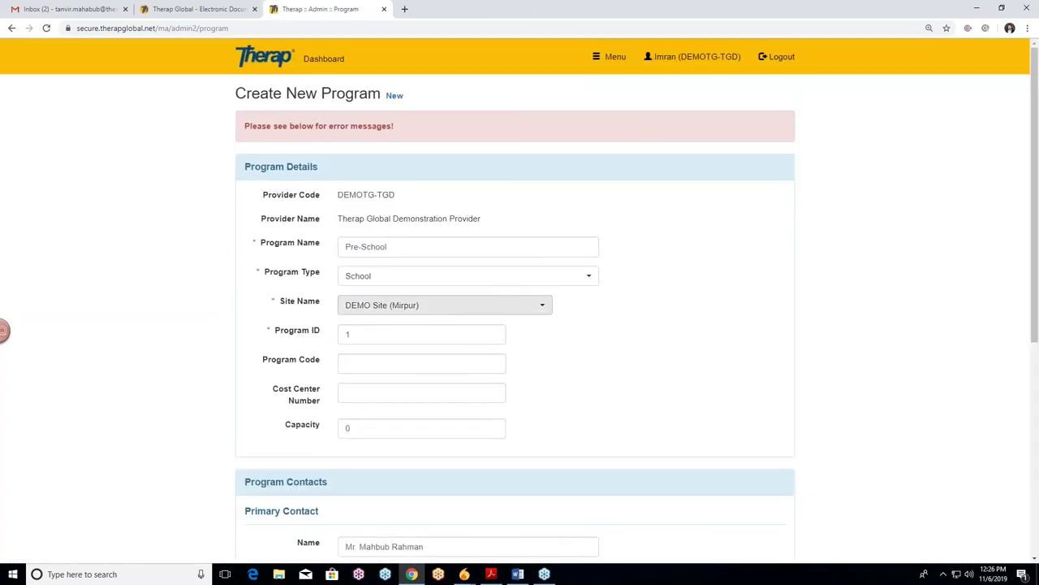
Edit the secondary contact's rejected Phone 1 number, changing its ending to 0
scroll(735, 299, down, 3)
scroll(735, 299, down, 2)
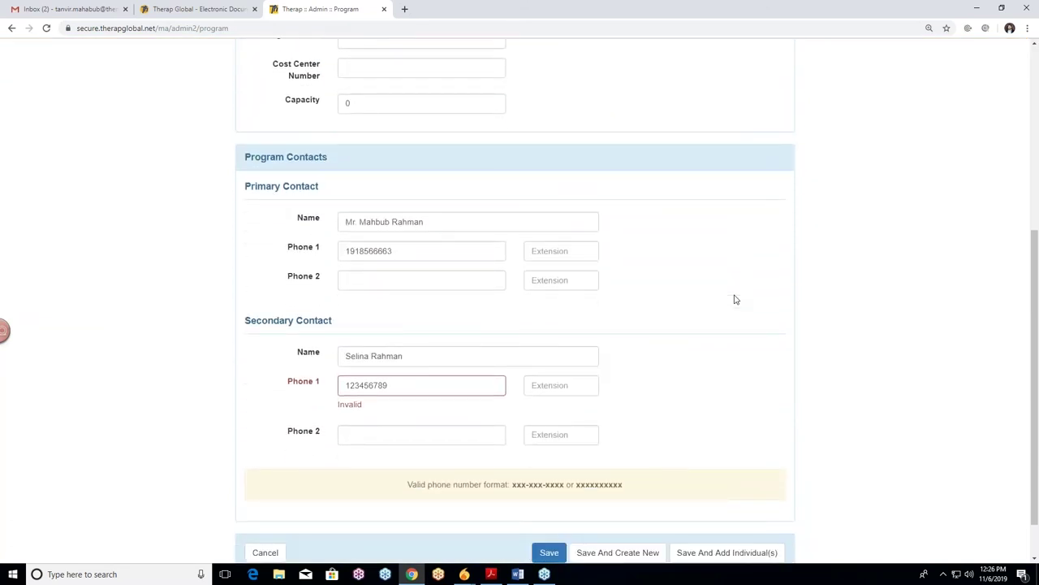
drag(388, 387, 329, 391)
click(392, 384)
text(0)
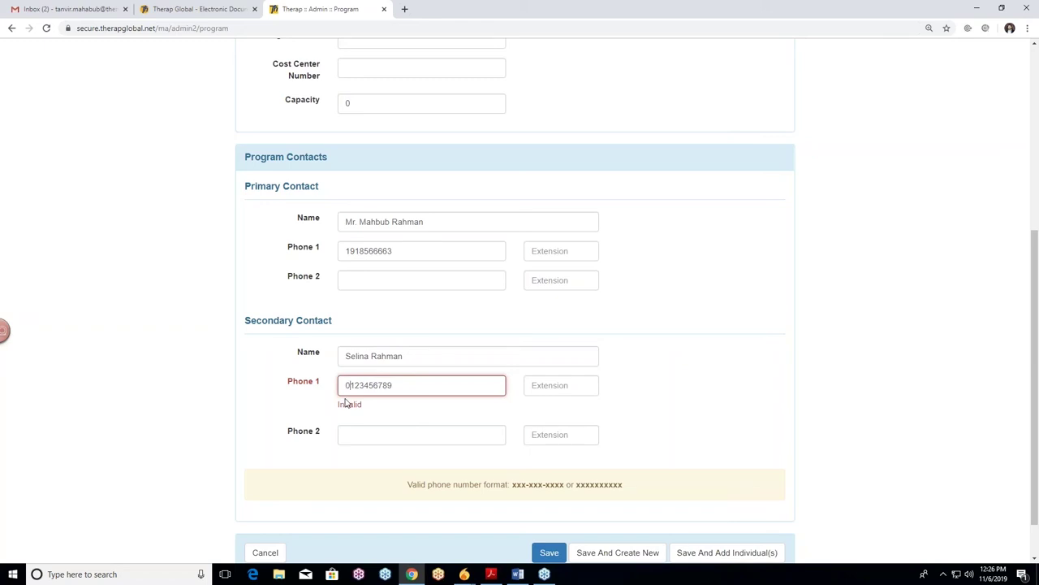
click(723, 385)
Clear the secondary contact's Phone 1 and save, revealing the Invalid format error
scroll(723, 404, down, 1)
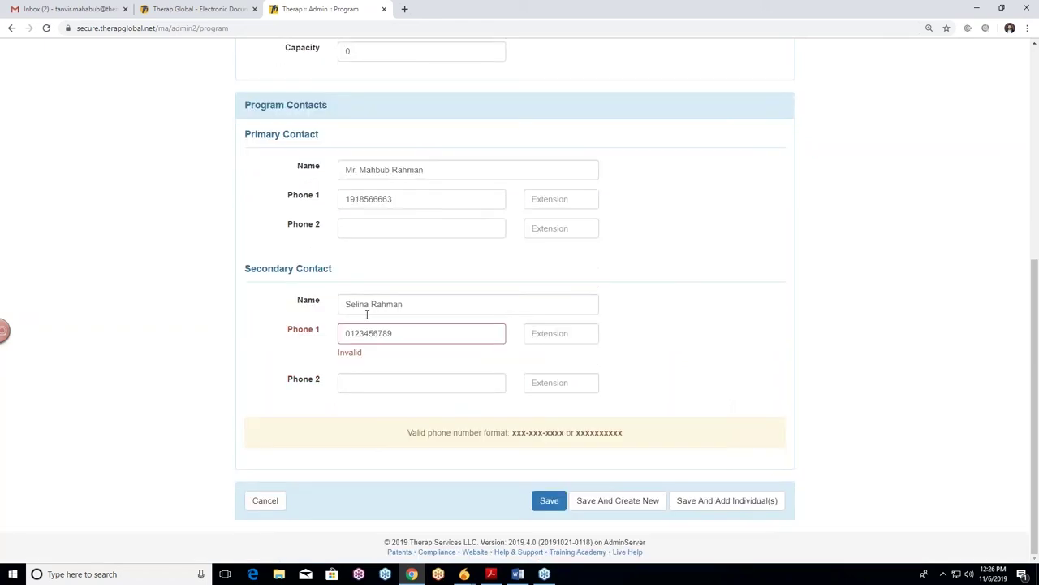
double_click(376, 333)
key(BackSpace)
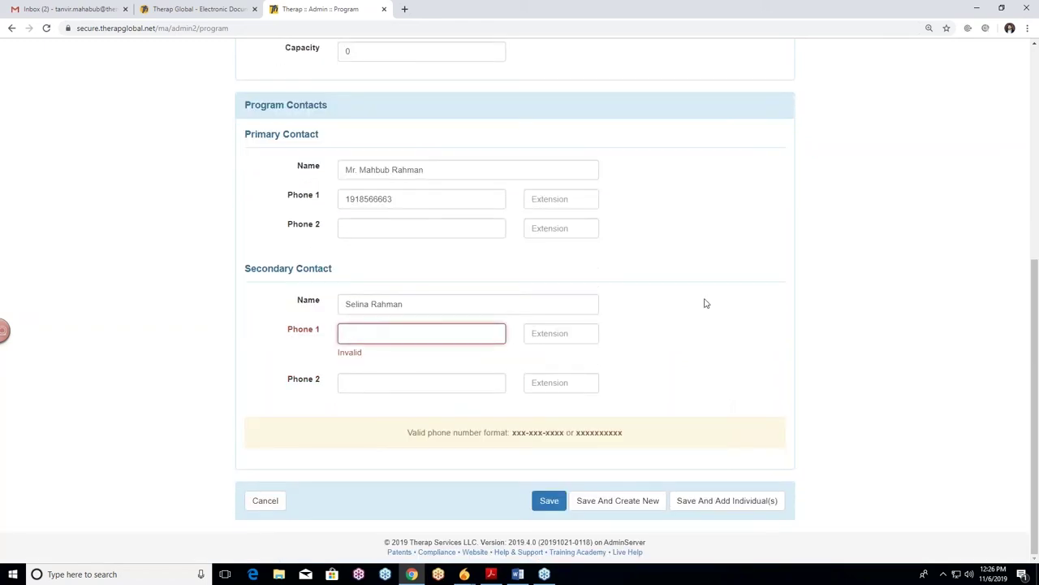
click(549, 500)
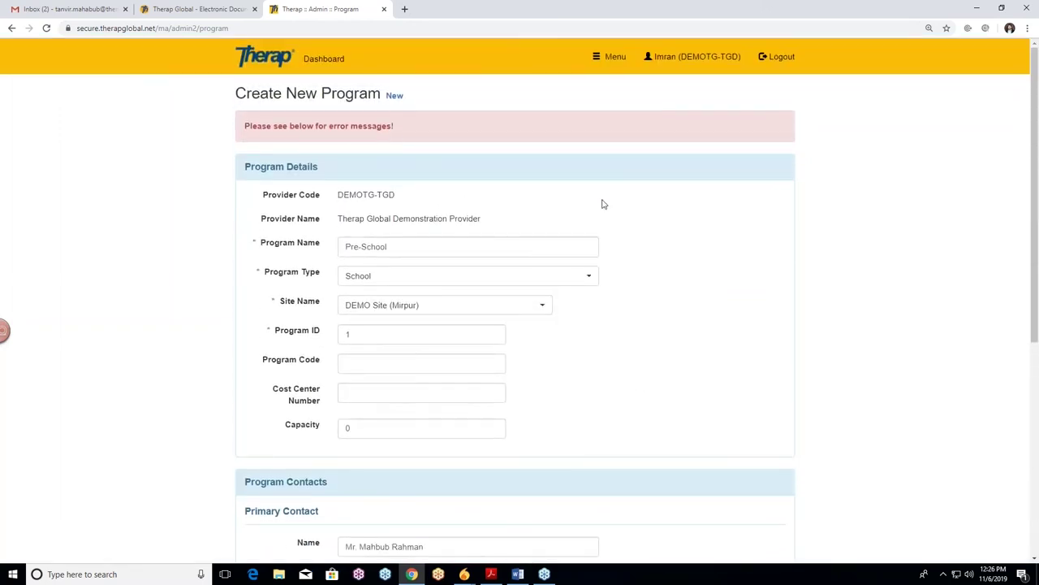
scroll(601, 204, down, 4)
scroll(694, 343, up, 4)
scroll(677, 330, down, 5)
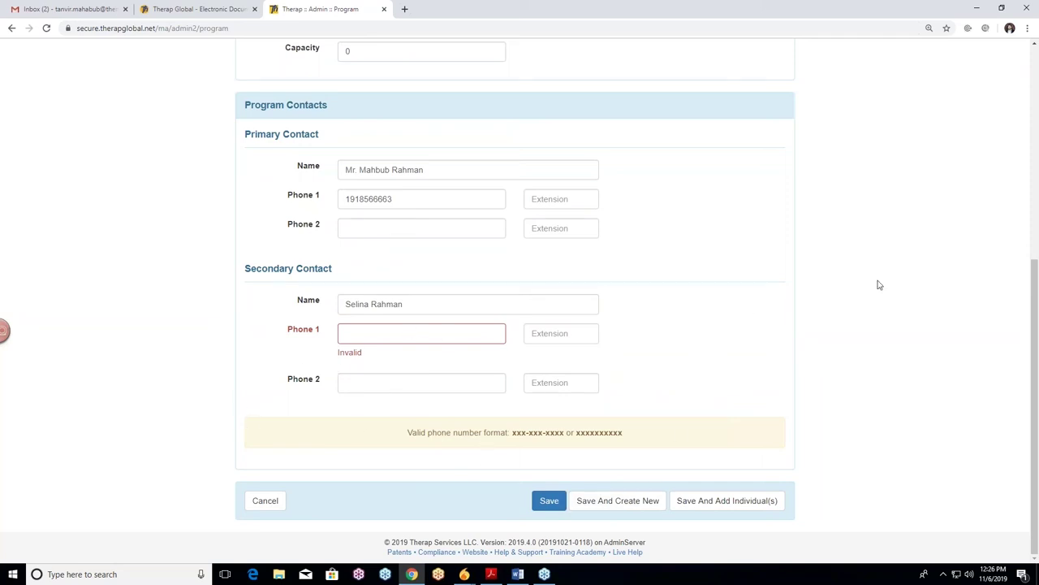
Save the Pre-School program, filter the Program (Site) list by 'pre' and open its row
click(548, 500)
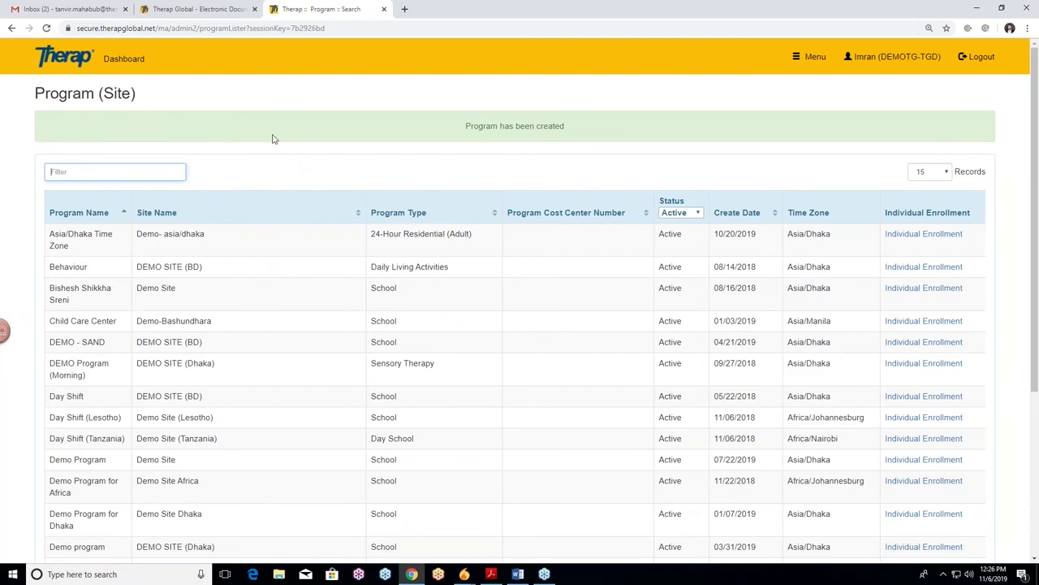
scroll(274, 137, down, 1)
scroll(281, 107, down, 5)
scroll(523, 92, up, 5)
scroll(299, 97, down, 5)
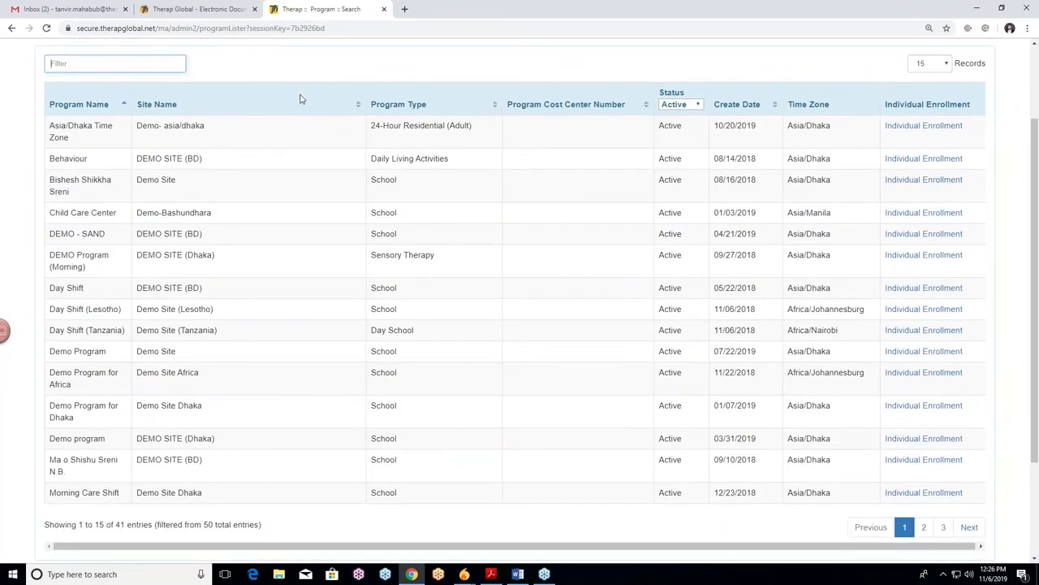
scroll(317, 298, up, 5)
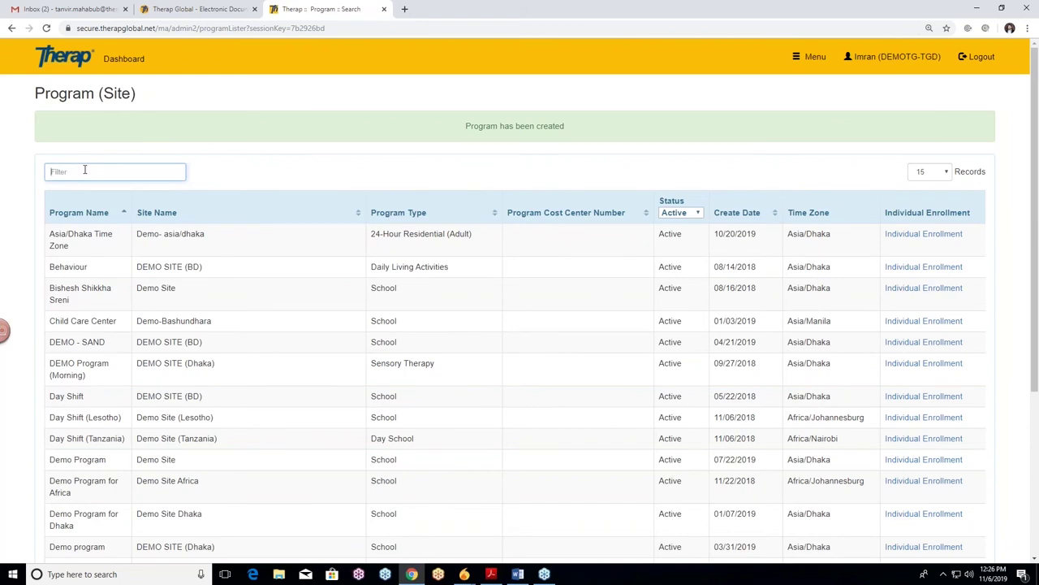
text(pre)
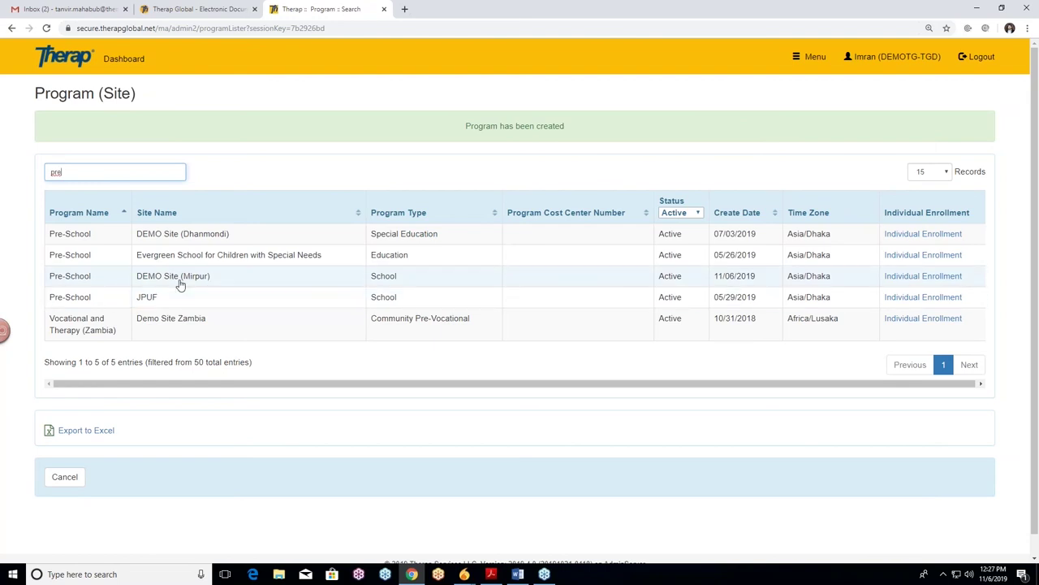
click(181, 284)
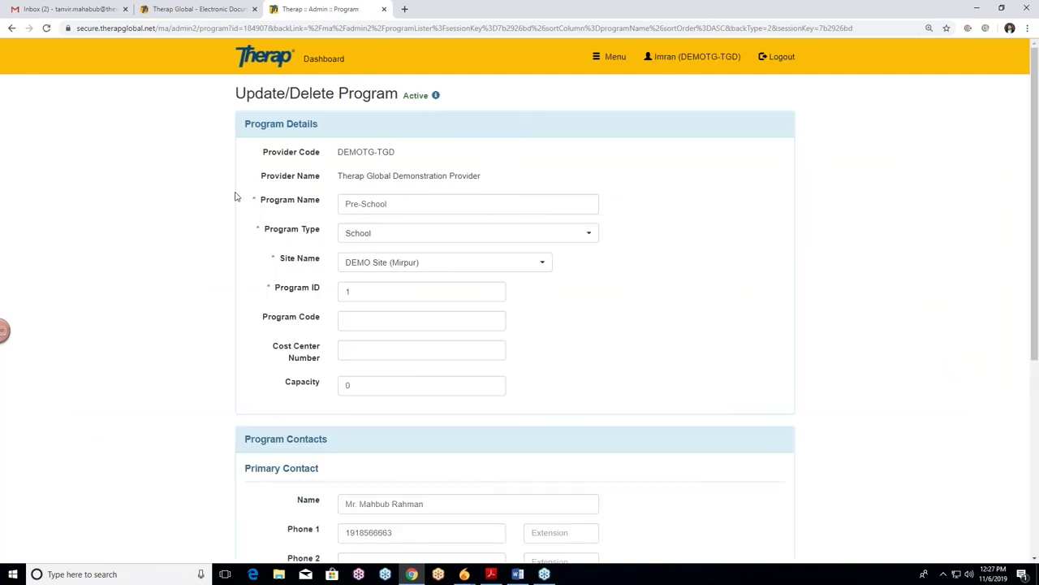
Resubmit the Pre-School / DEMO Site (Mirpur) program form with Update
scroll(236, 197, down, 3)
scroll(208, 196, up, 2)
scroll(587, 269, down, 1)
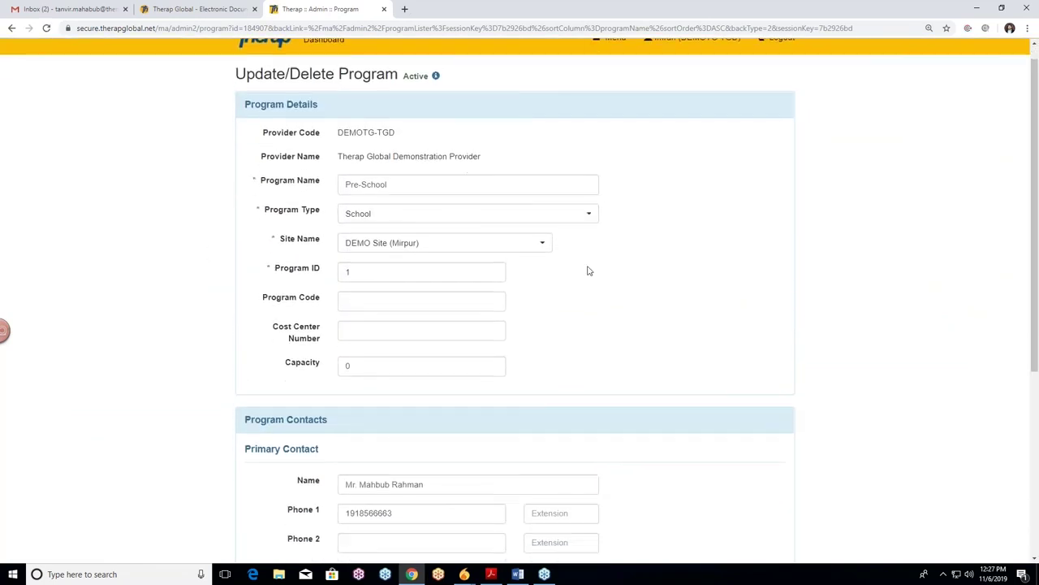
scroll(673, 341, down, 8)
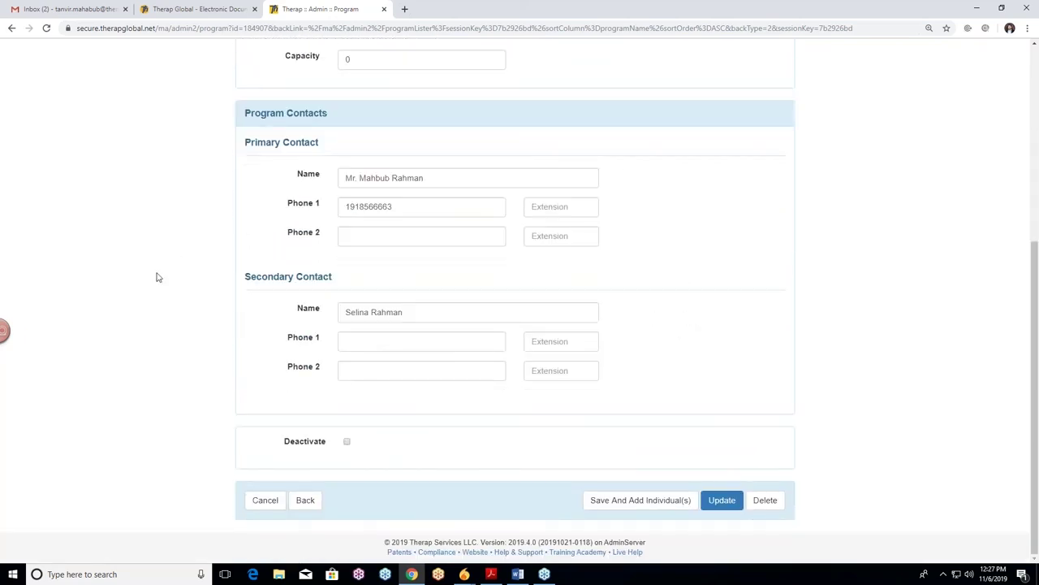
scroll(171, 281, up, 5)
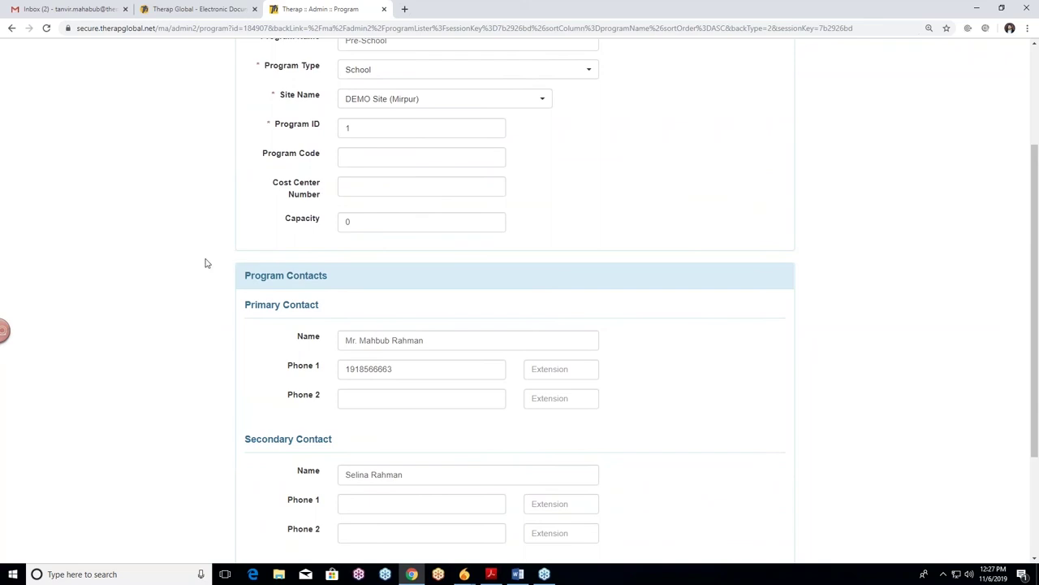
scroll(206, 261, down, 5)
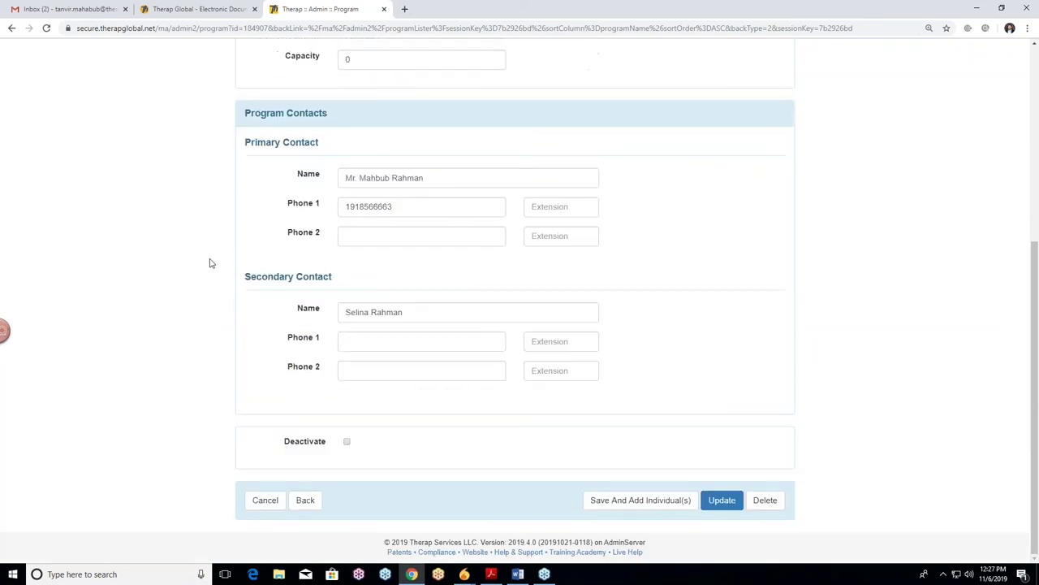
click(726, 507)
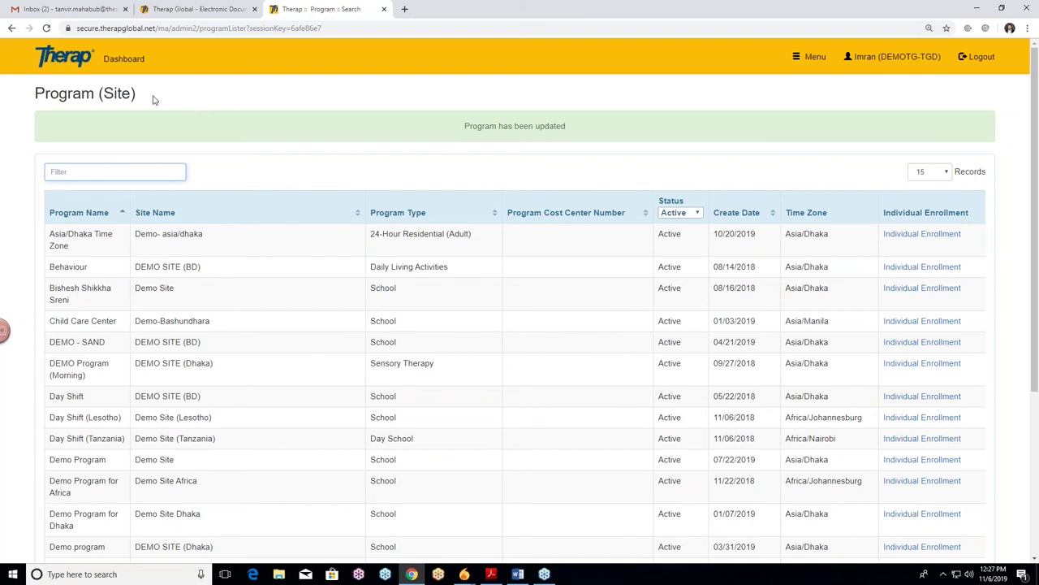
Return to the Dashboard's Admin tab and reopen the Program (Site) list
click(137, 67)
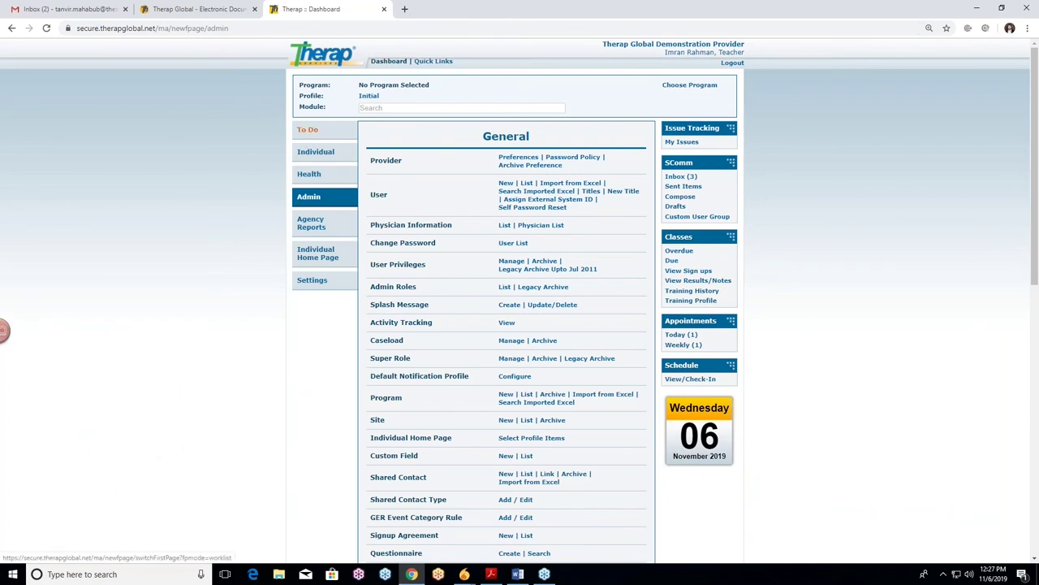
click(308, 132)
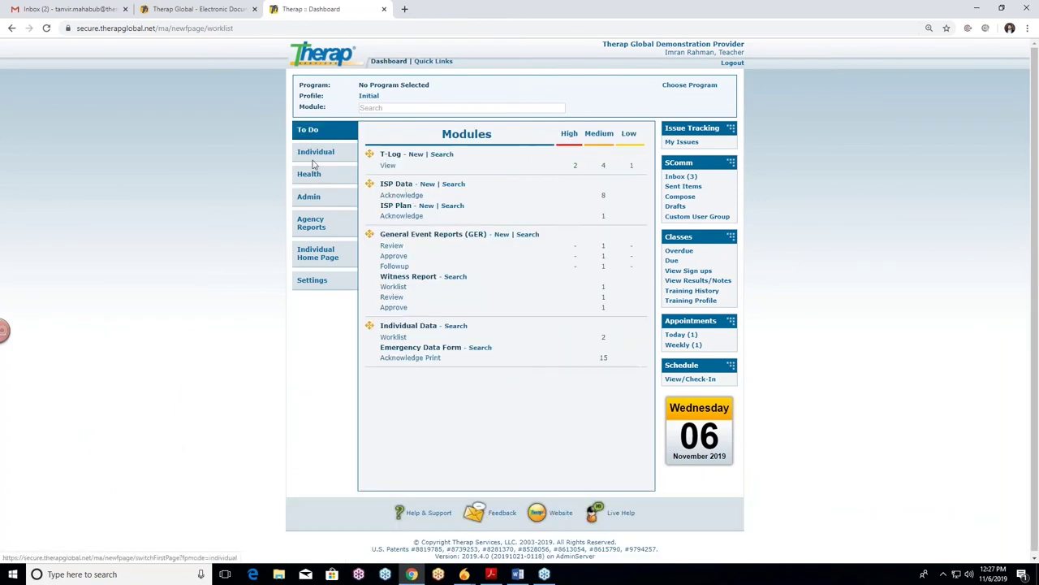
click(313, 154)
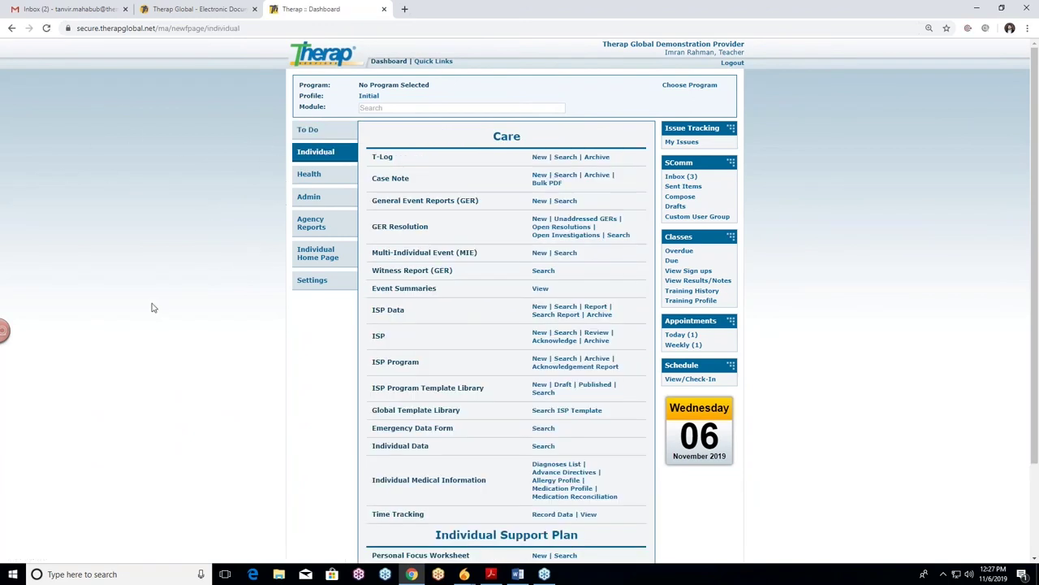
click(309, 197)
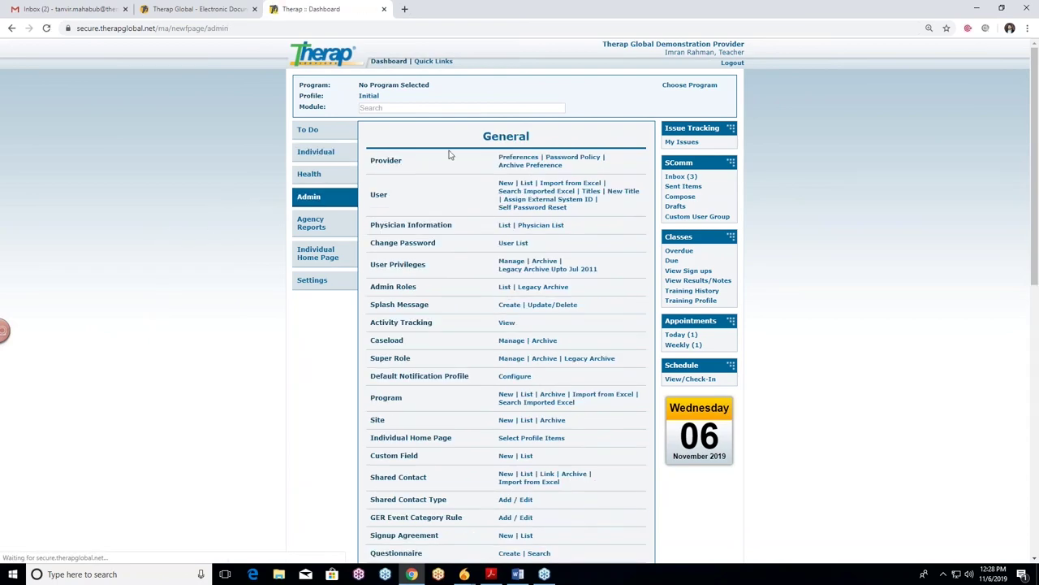
scroll(271, 413, down, 2)
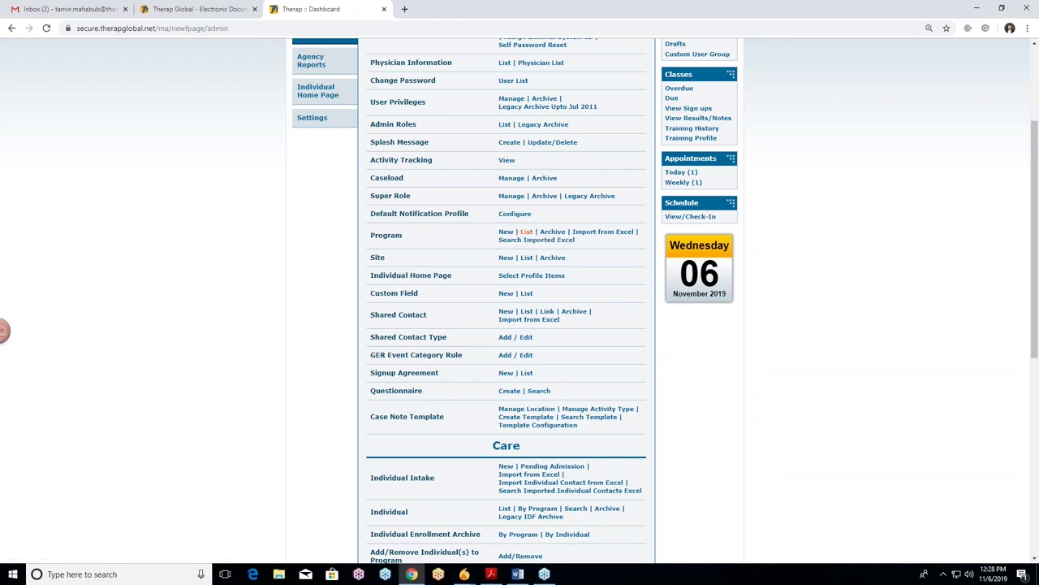
click(526, 233)
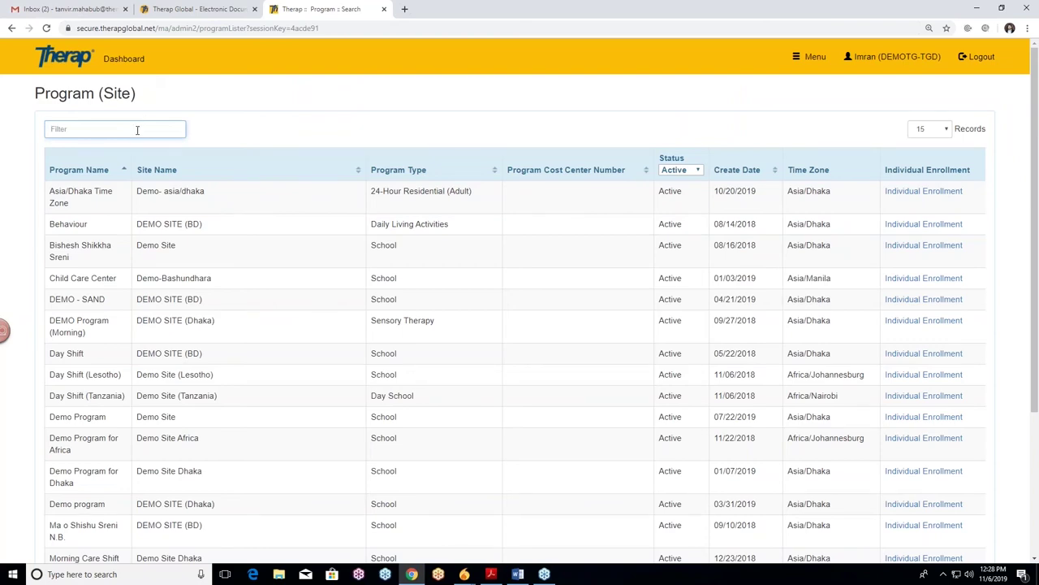
scroll(220, 216, down, 5)
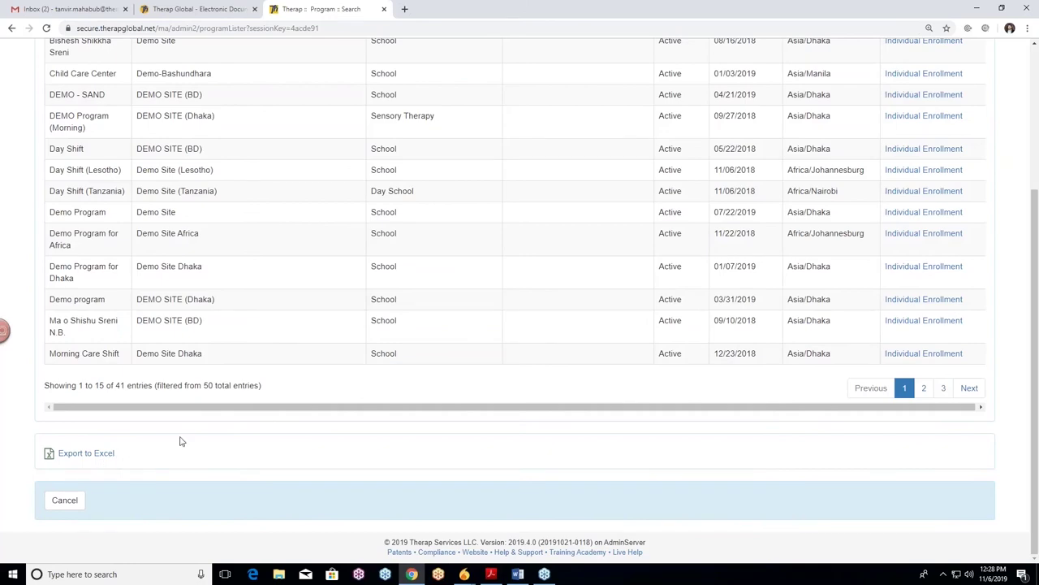
scroll(455, 379, up, 5)
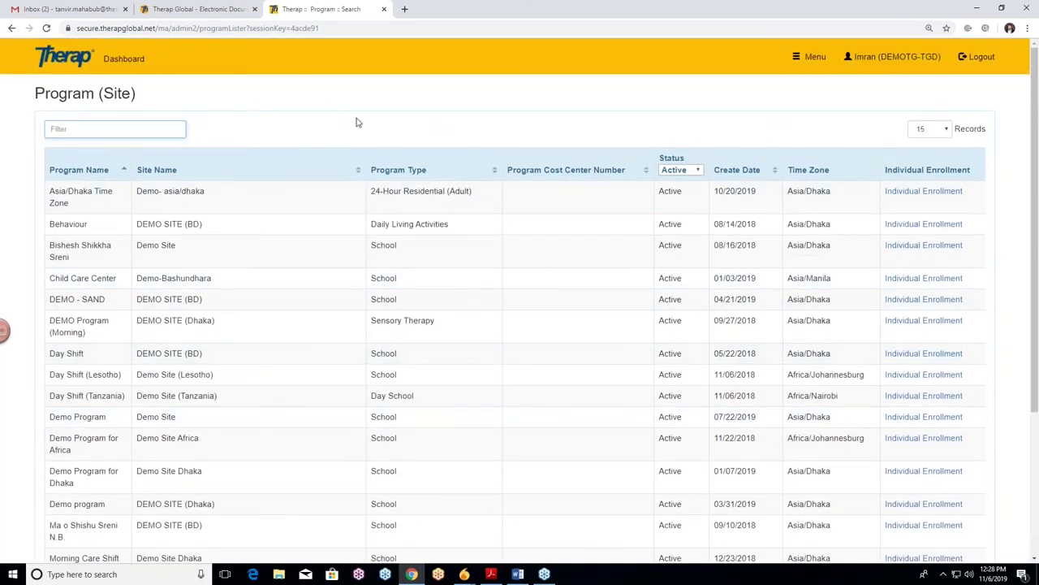
scroll(333, 101, down, 1)
scroll(329, 97, up, 1)
scroll(327, 98, down, 2)
scroll(327, 97, up, 2)
scroll(65, 512, down, 3)
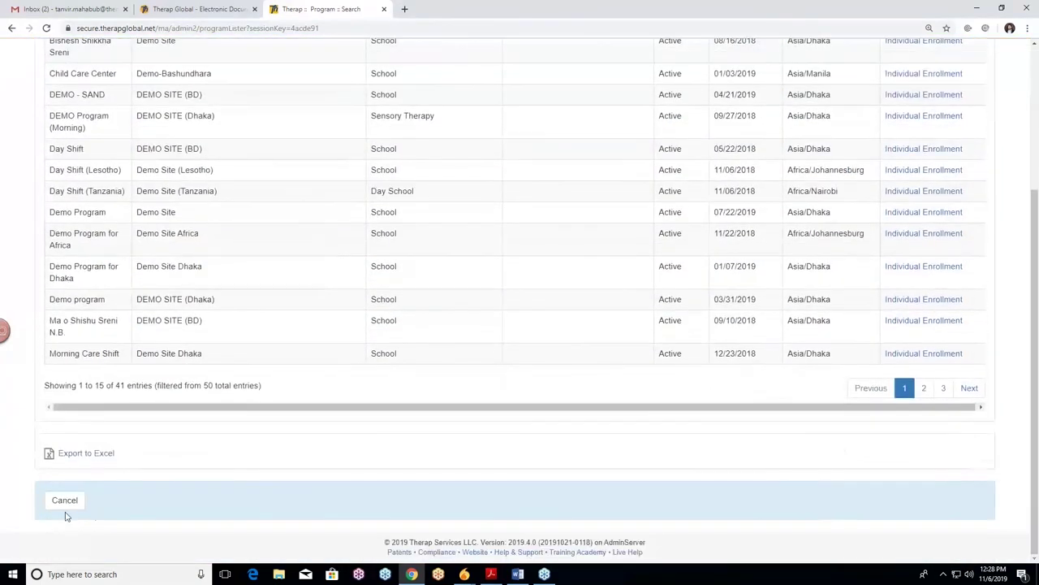
scroll(77, 128, up, 3)
click(110, 67)
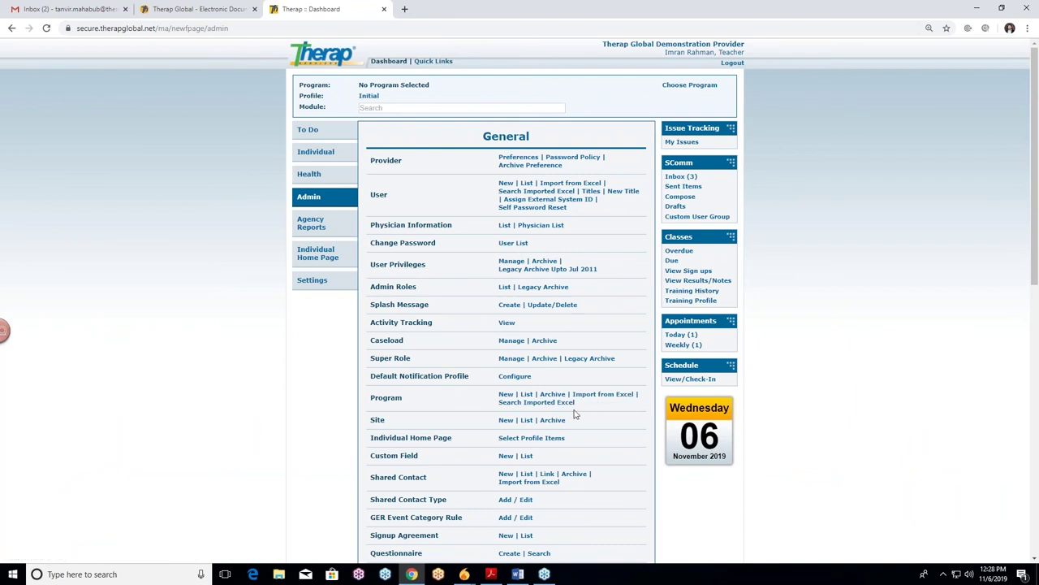
click(615, 396)
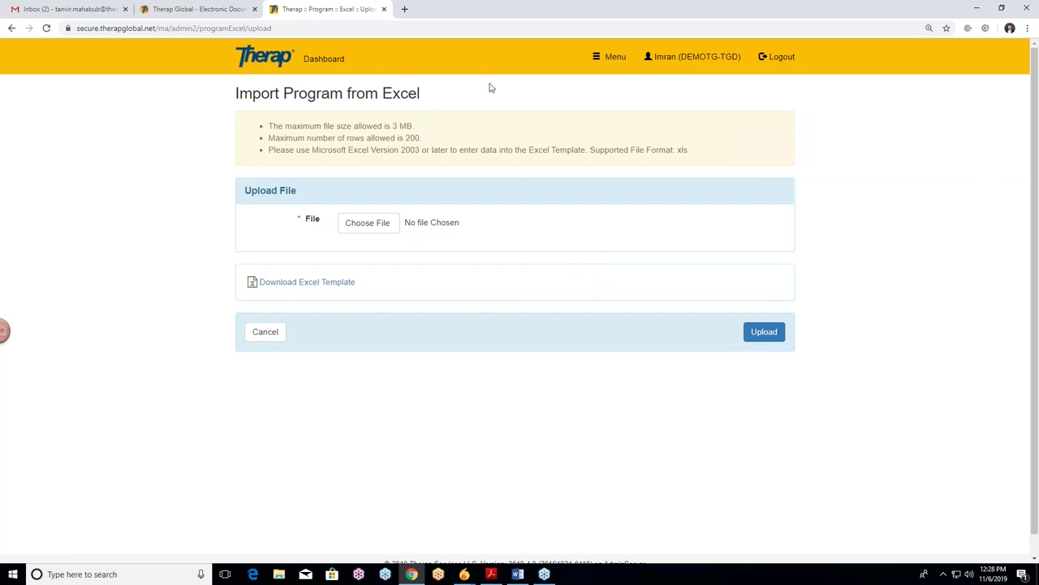
click(319, 64)
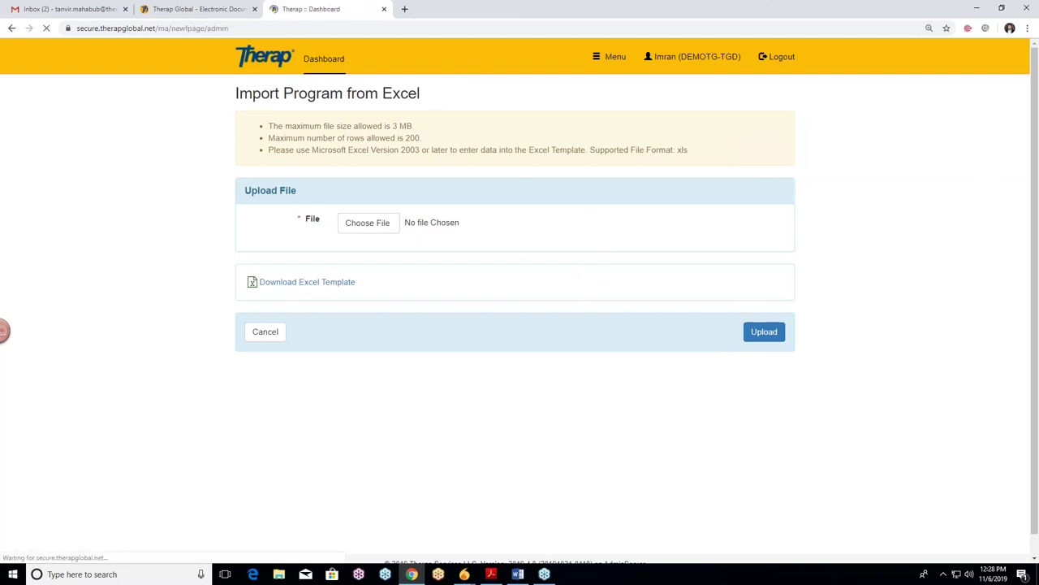
scroll(211, 281, down, 2)
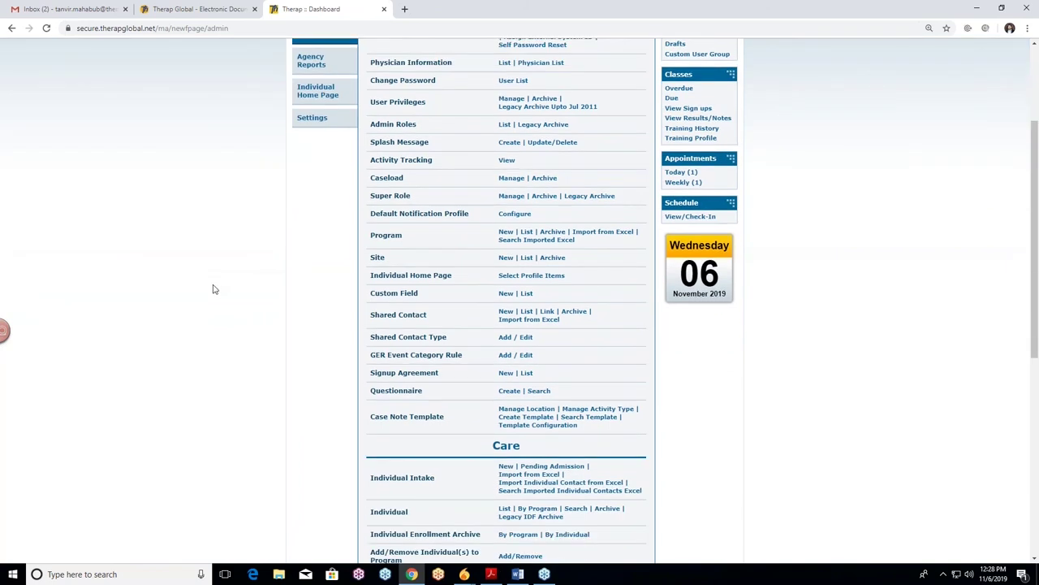